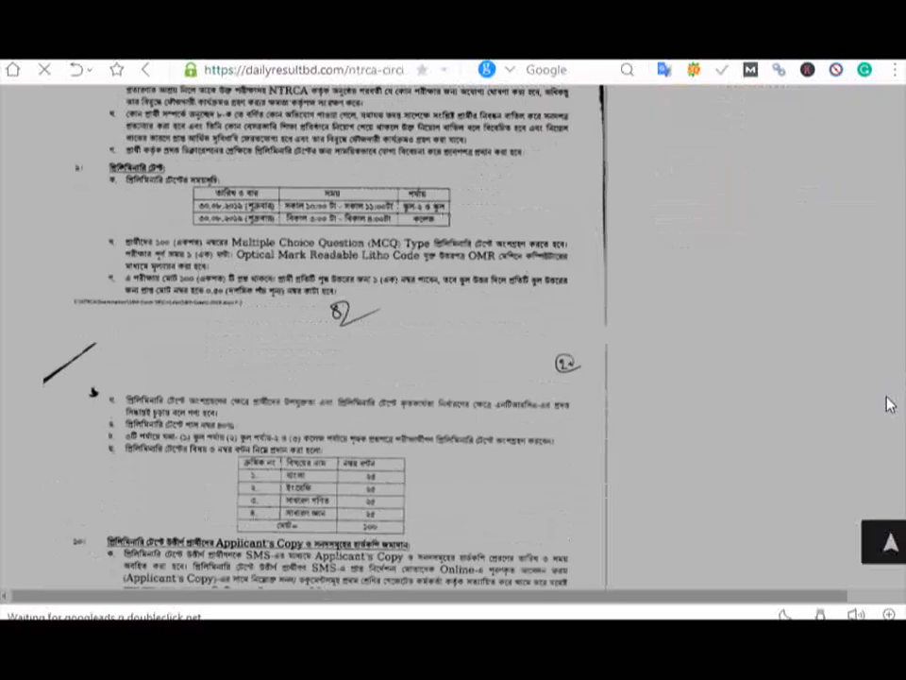
Step: Scroll to the fee section and select the ntrca.teletalk.com.bd address in the fee-checking link
scroll(892, 451, down, 10)
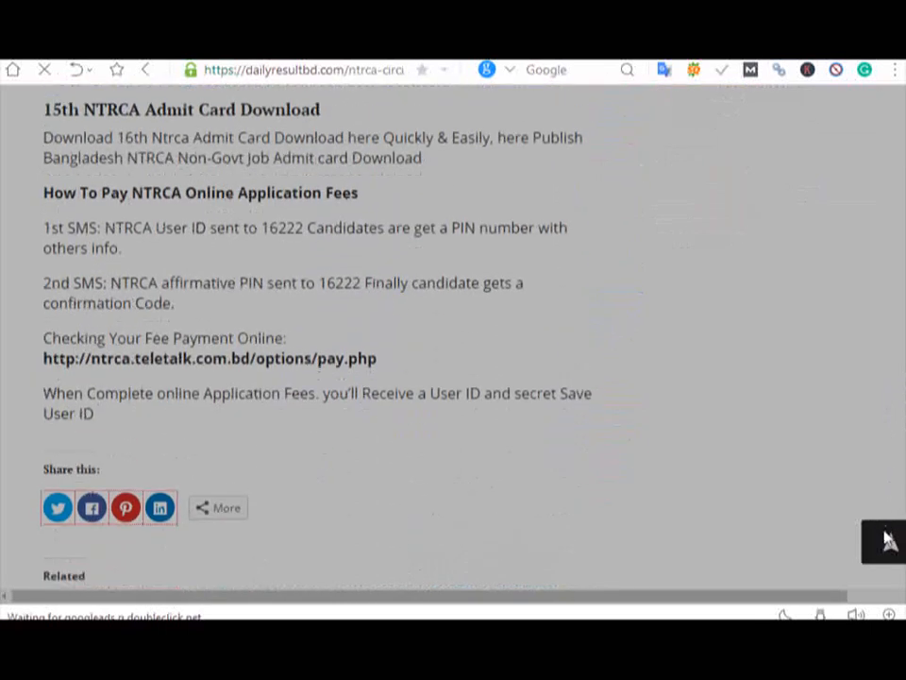
scroll(883, 533, up, 3)
scroll(883, 509, down, 5)
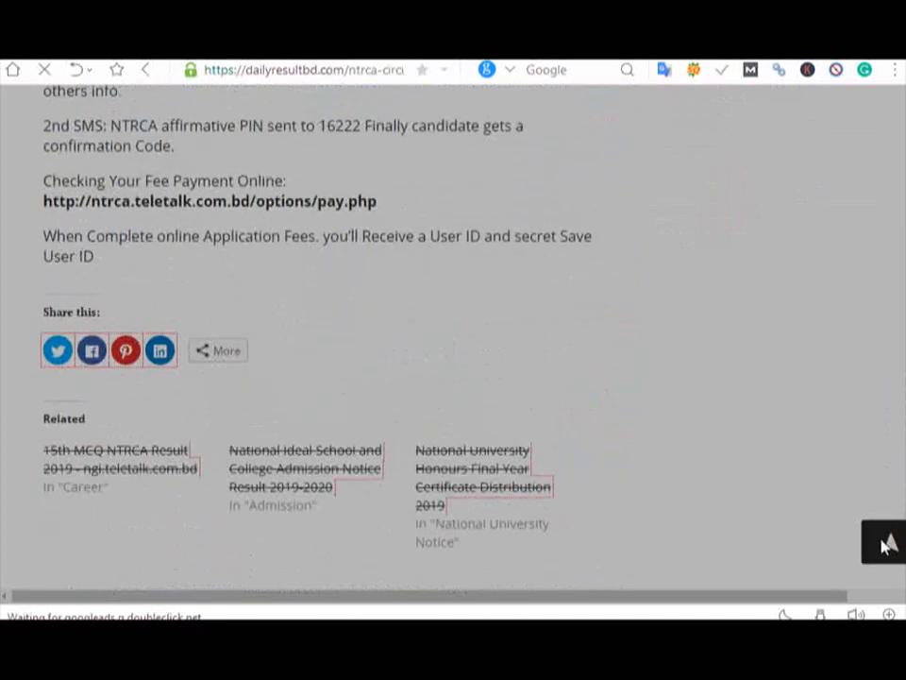
scroll(883, 538, up, 3)
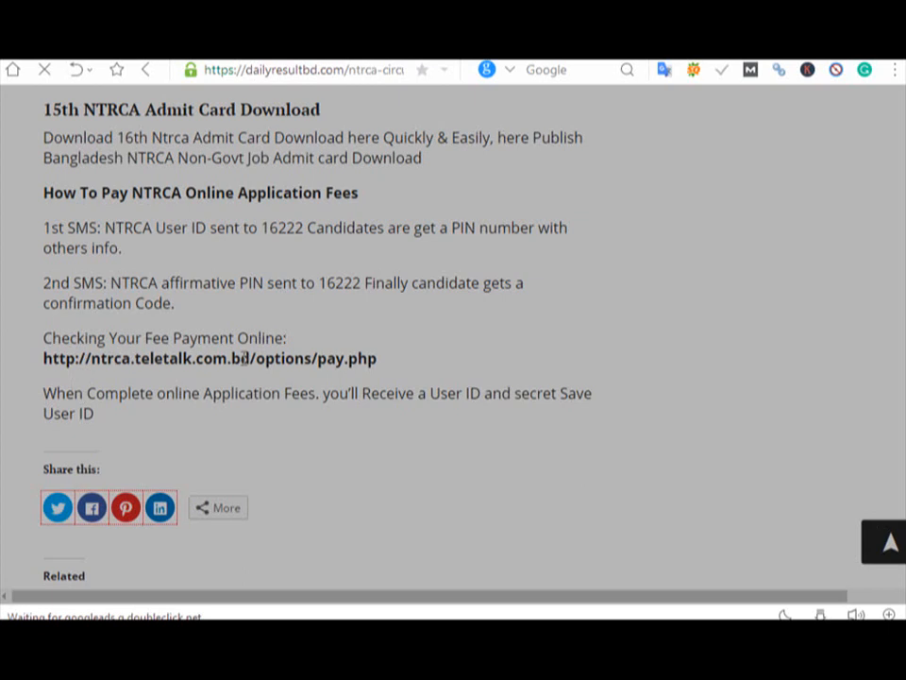
drag(250, 359, 38, 371)
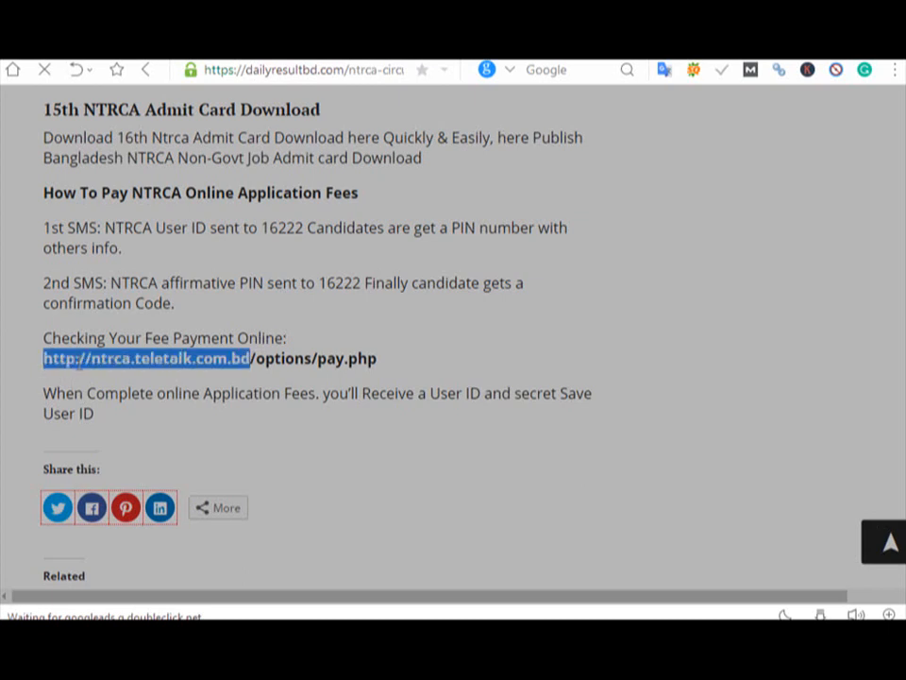
right_click(76, 359)
Step: Go to ntrca.teletalk.com.bd and open the Application Form listing Assistant Teacher posts
click(147, 401)
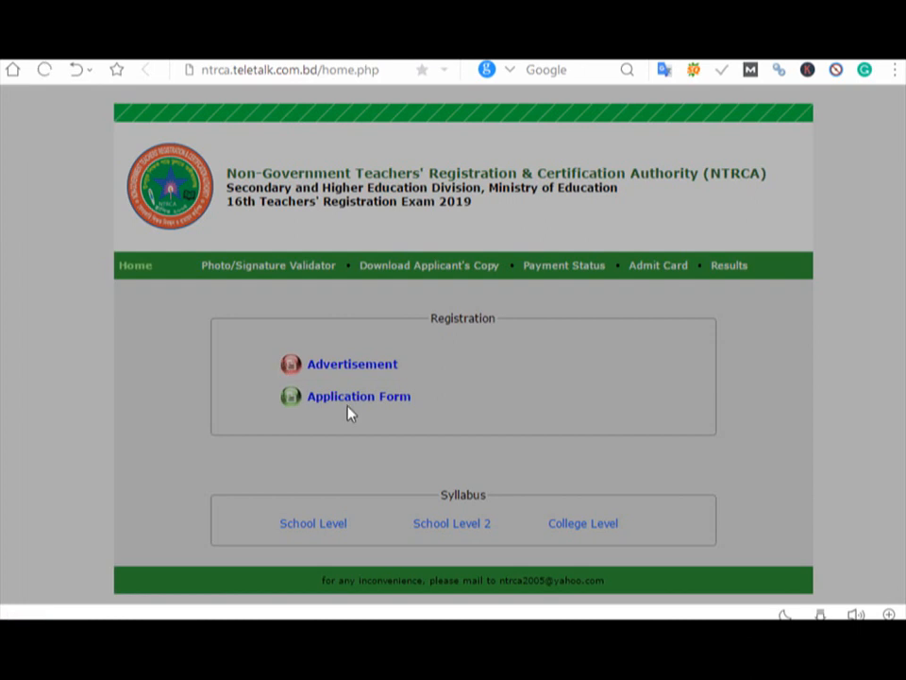
click(347, 404)
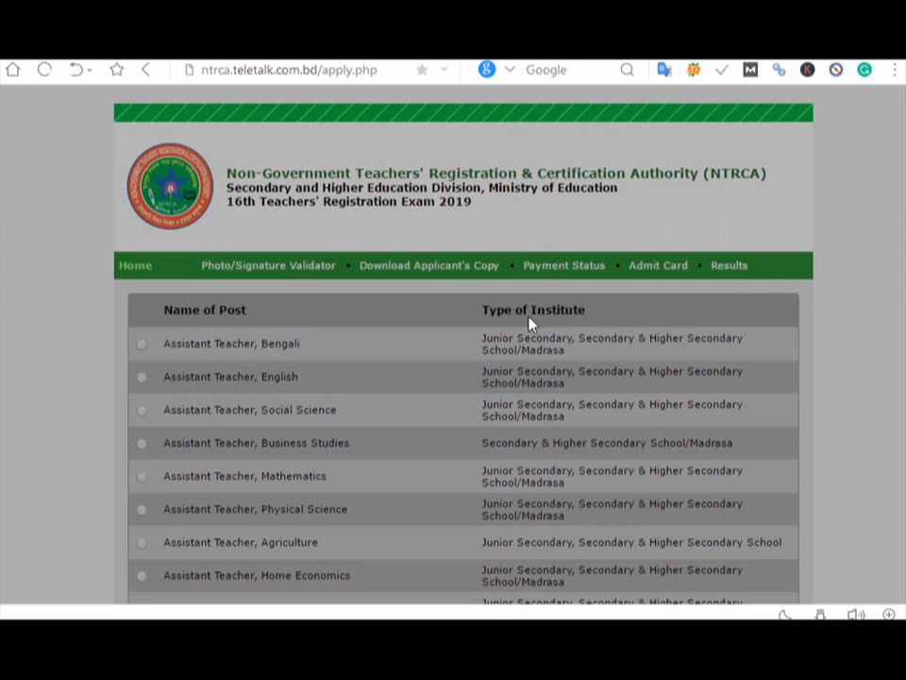
Step: Select the Assistant Teacher, Social Science post and continue to the Candidate's Information Form
scroll(904, 190, down, 5)
scroll(904, 190, up, 5)
drag(338, 410, 162, 410)
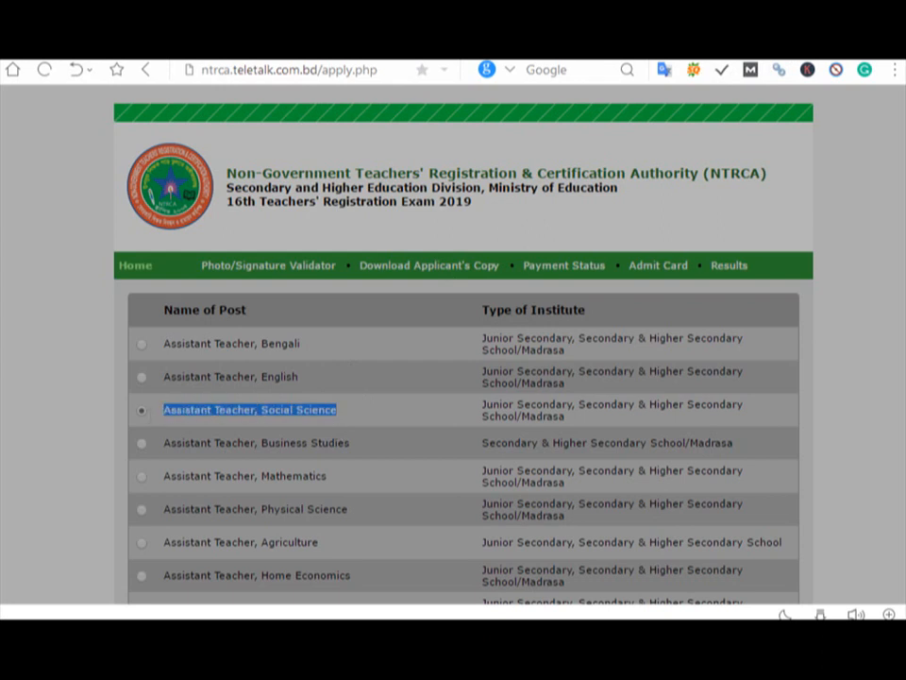
scroll(890, 496, down, 20)
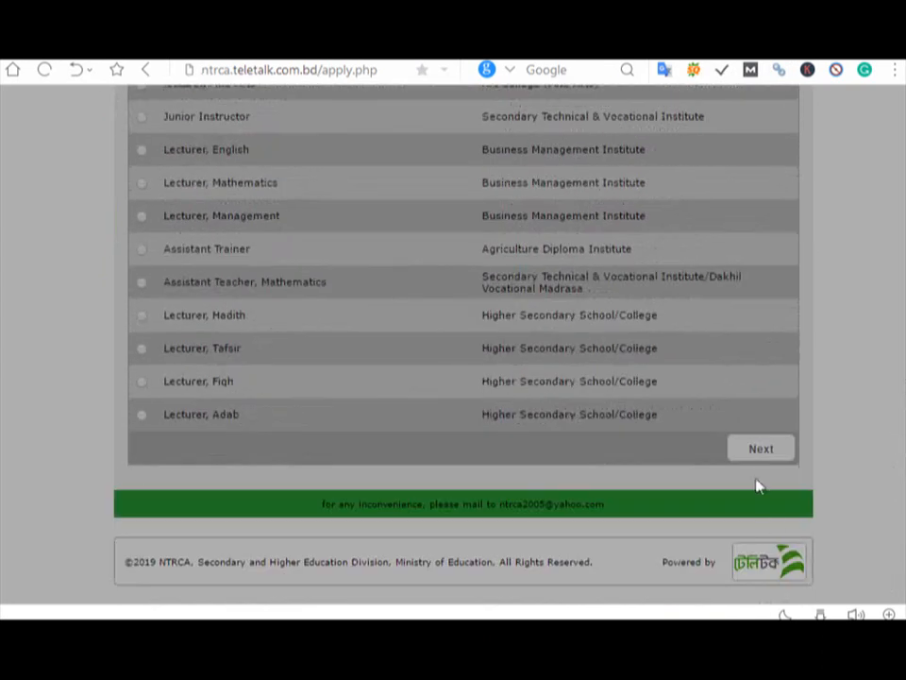
click(753, 449)
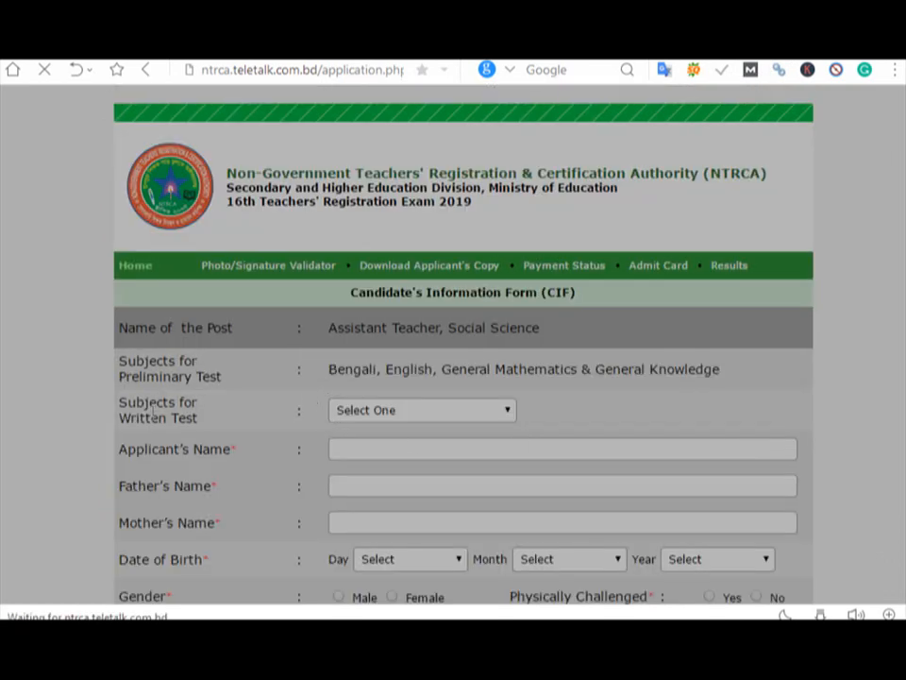
Step: Set the written test subject to Political Science and enter the applicant's name
click(452, 416)
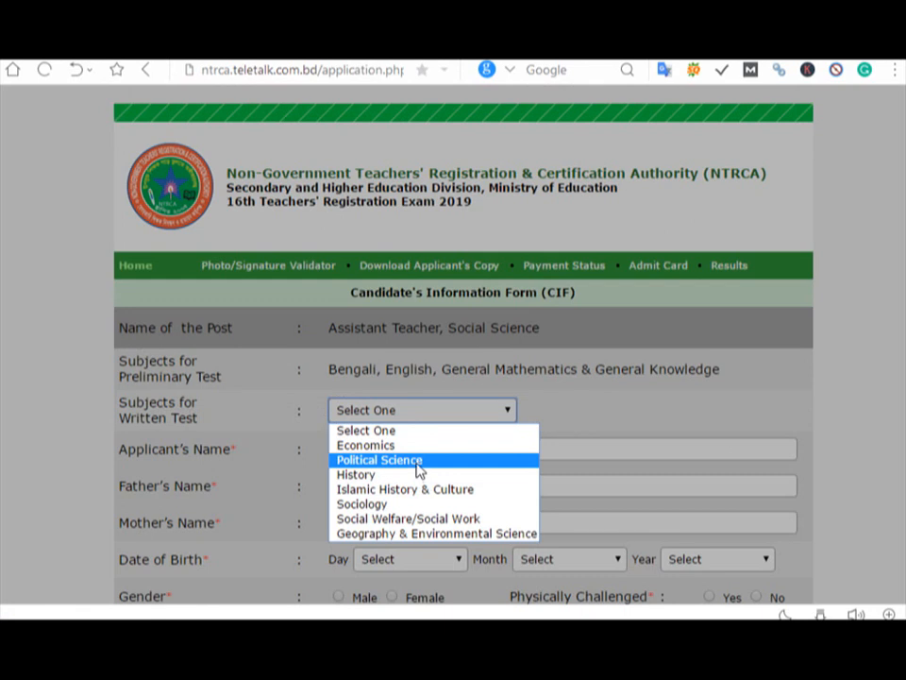
click(415, 463)
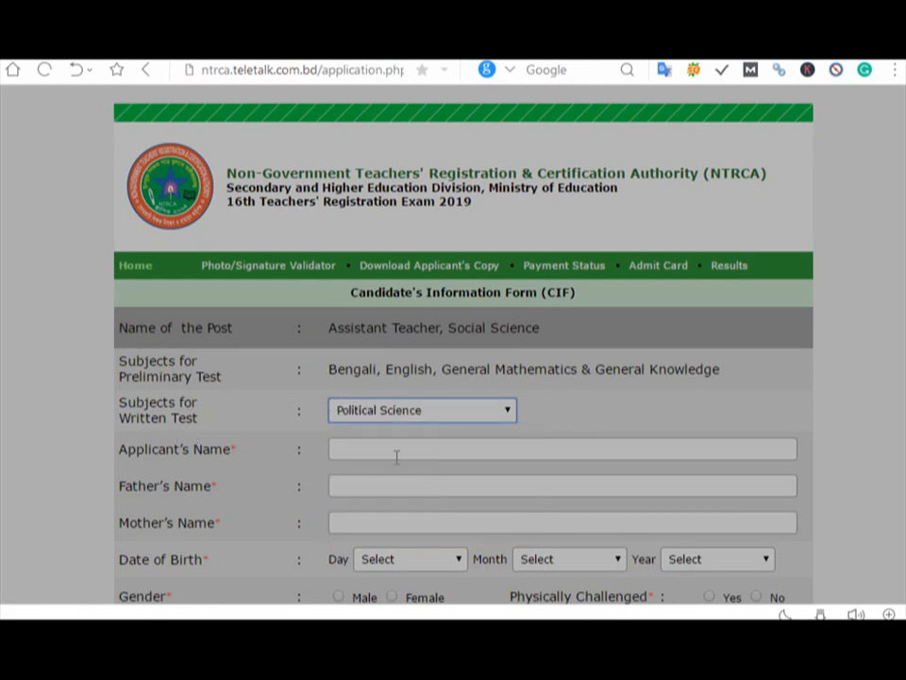
click(396, 455)
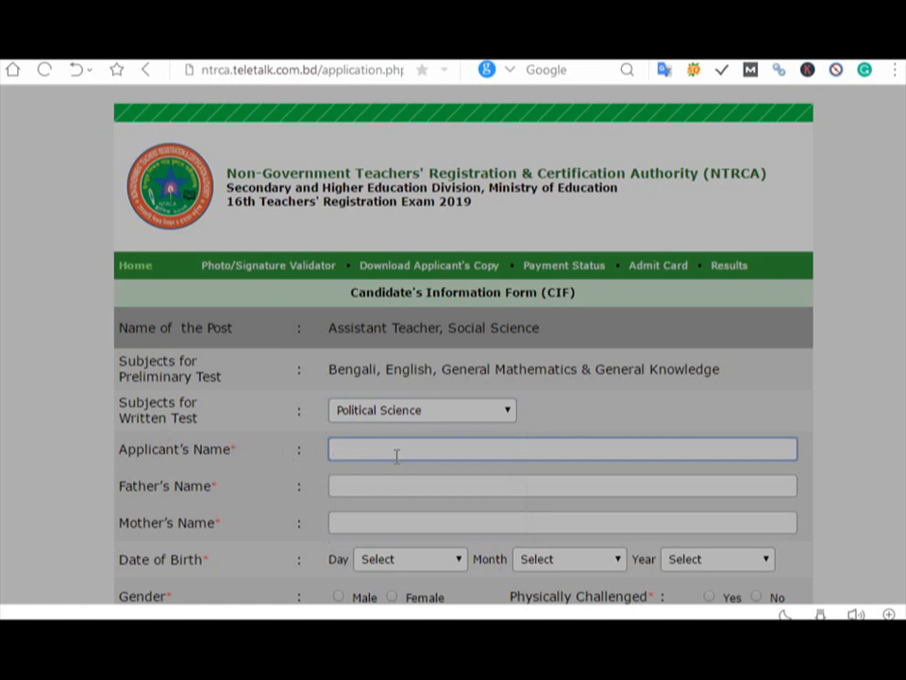
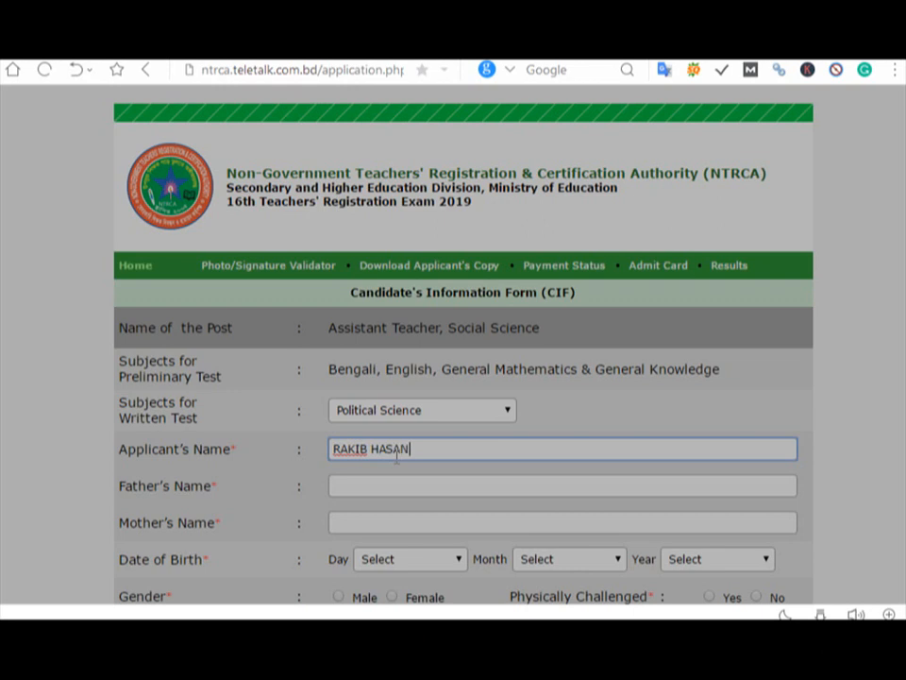
Step: Enter the father's name, correcting a typo, and the mother's name
click(393, 485)
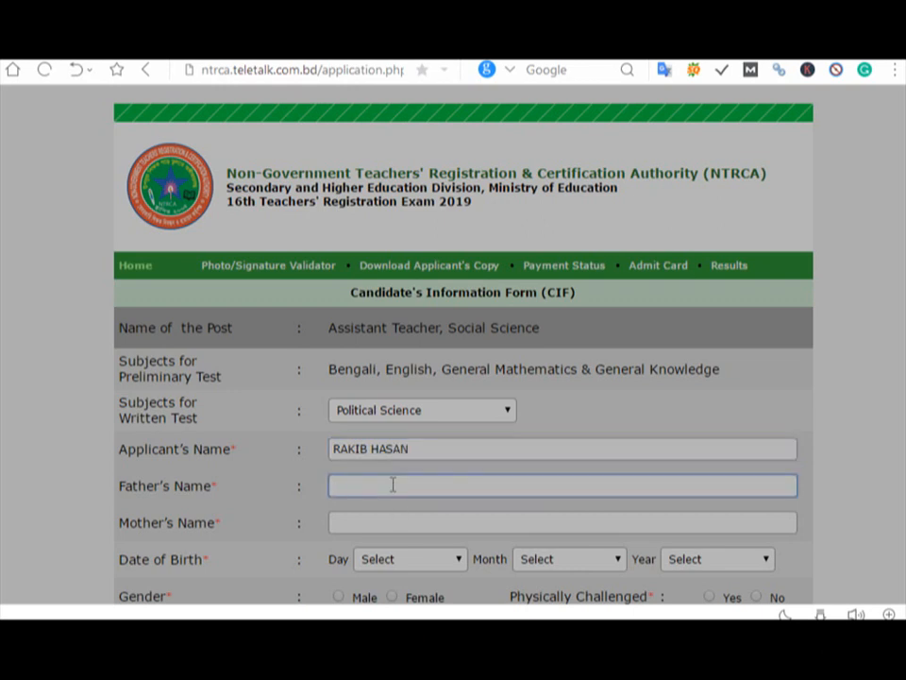
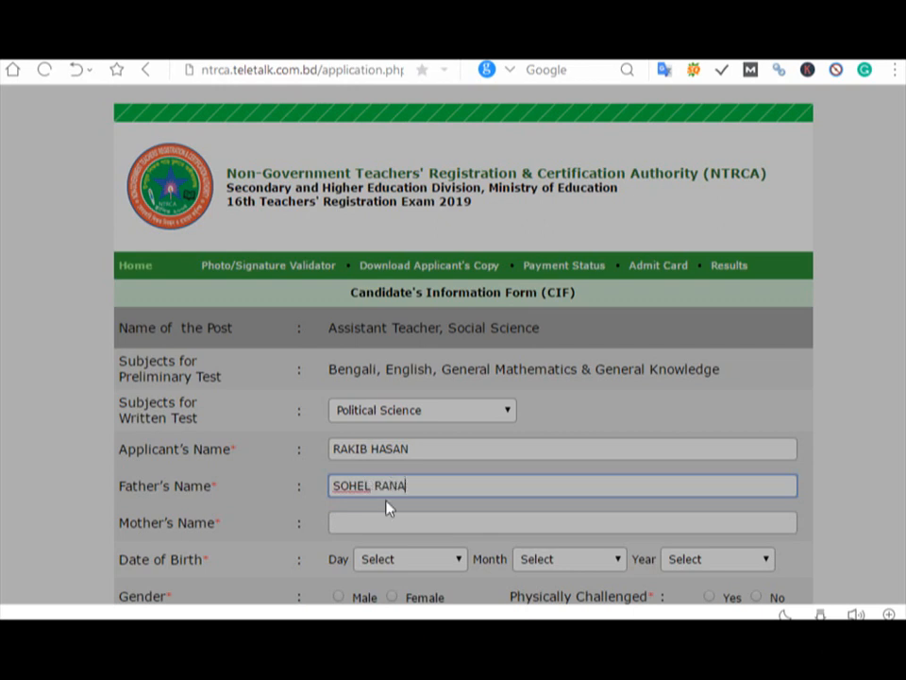
click(381, 515)
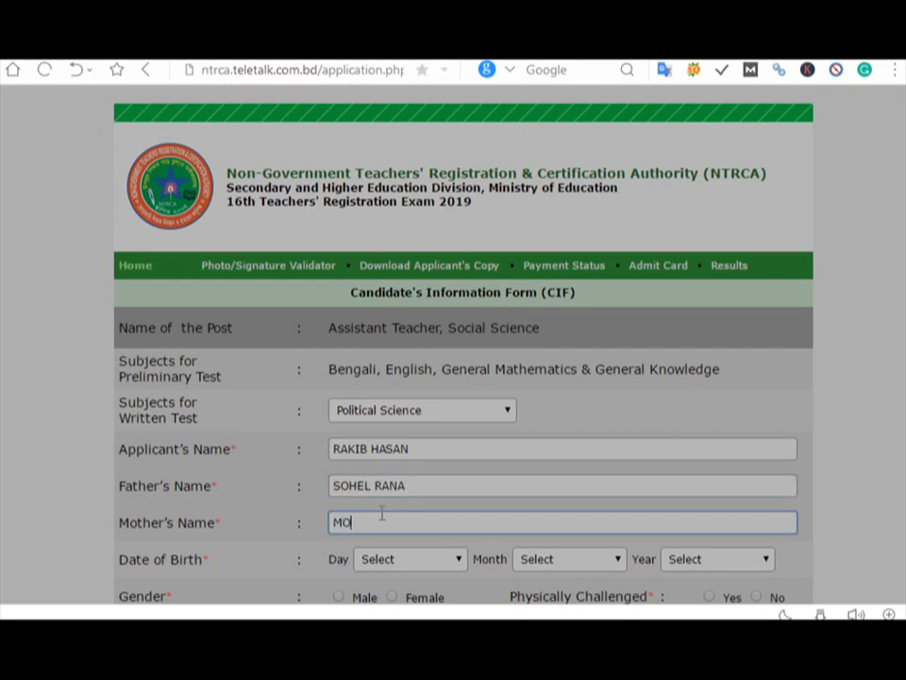
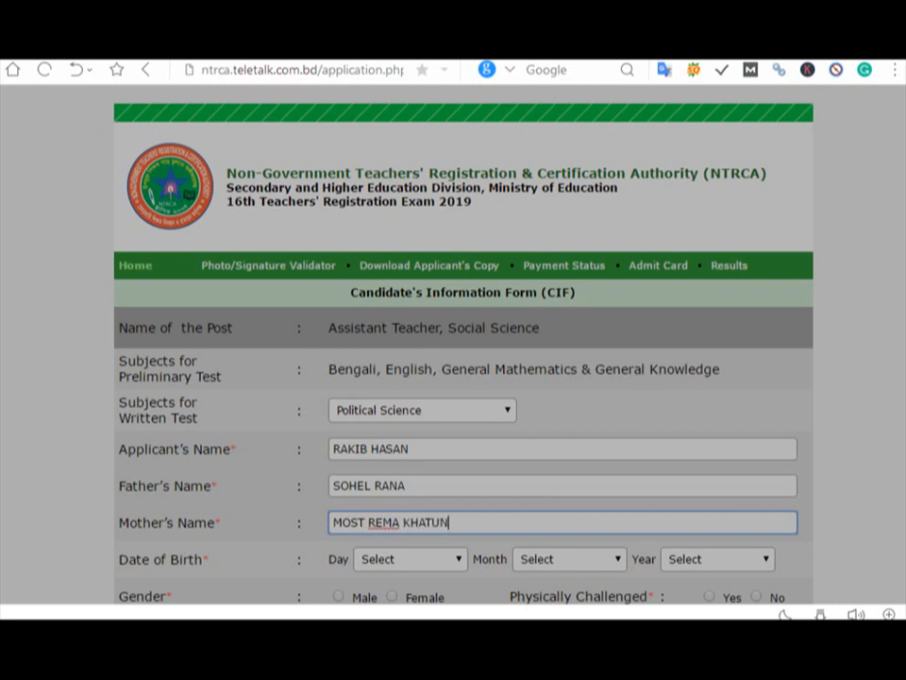
Step: Set the date of birth to 01 February 2001
scroll(653, 340, down, 2)
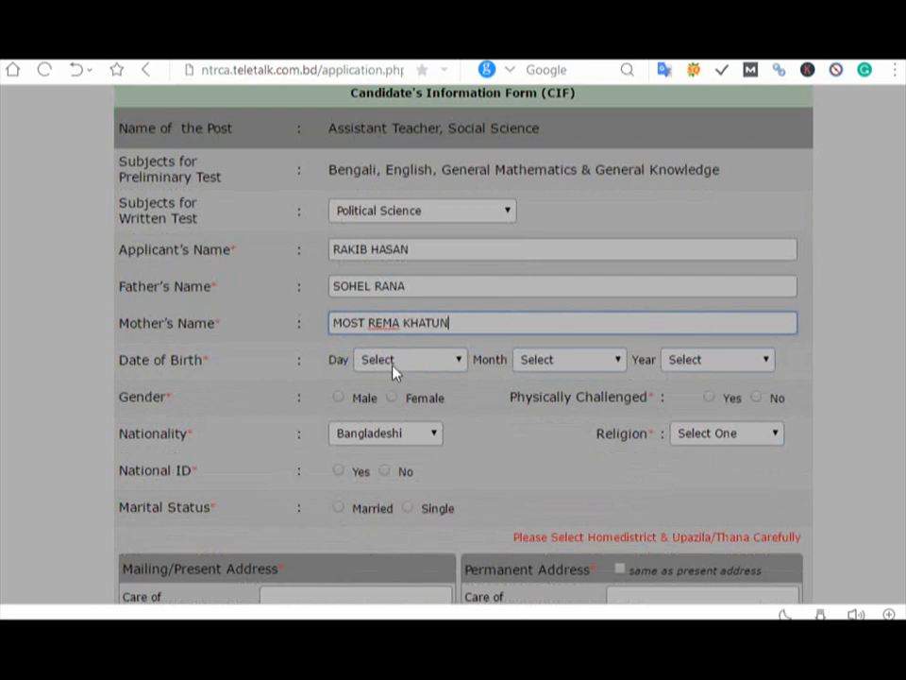
click(394, 369)
click(396, 396)
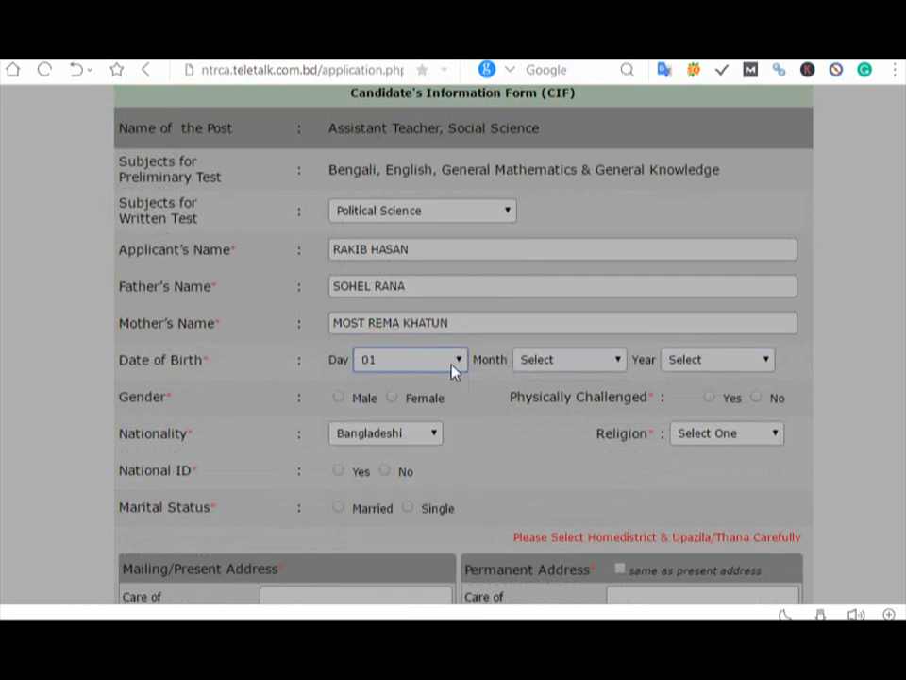
click(555, 368)
click(558, 409)
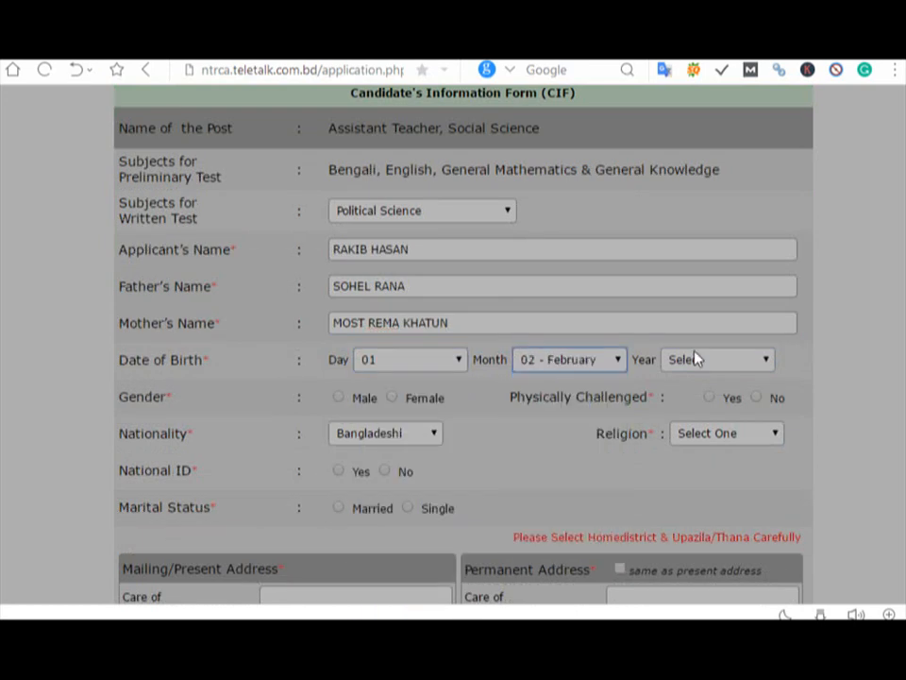
click(694, 359)
scroll(766, 472, down, 1)
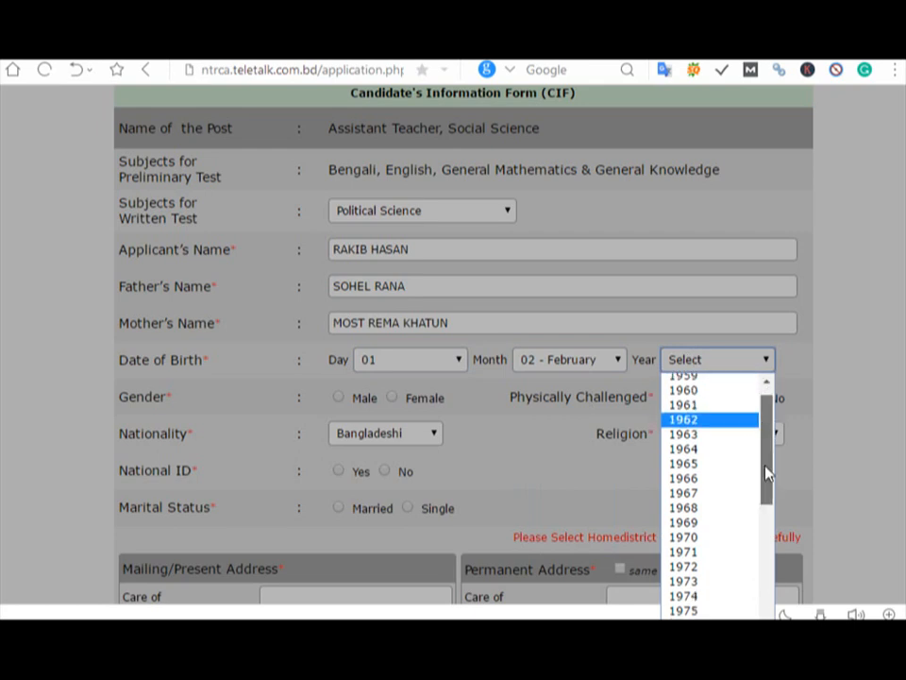
drag(767, 472, 775, 591)
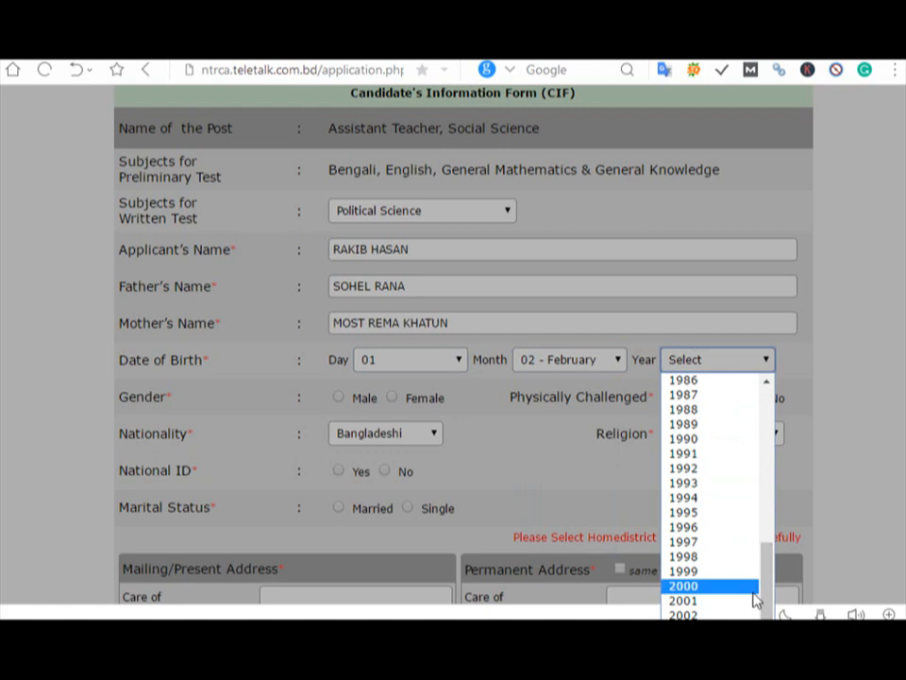
click(746, 601)
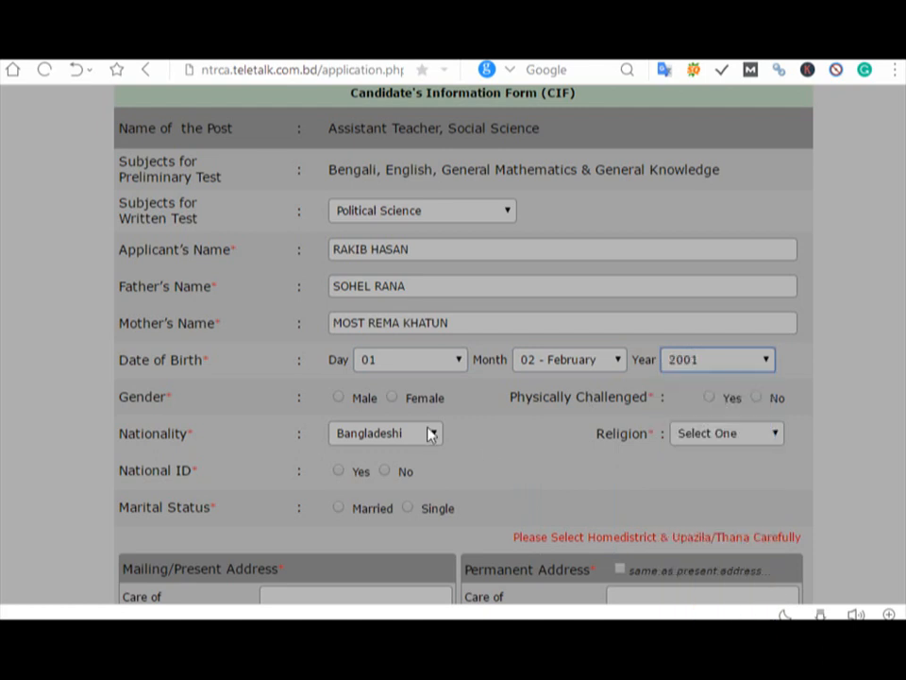
Step: Set gender Male, physically challenged No, religion Islam and nationality Bangladeshi
click(339, 398)
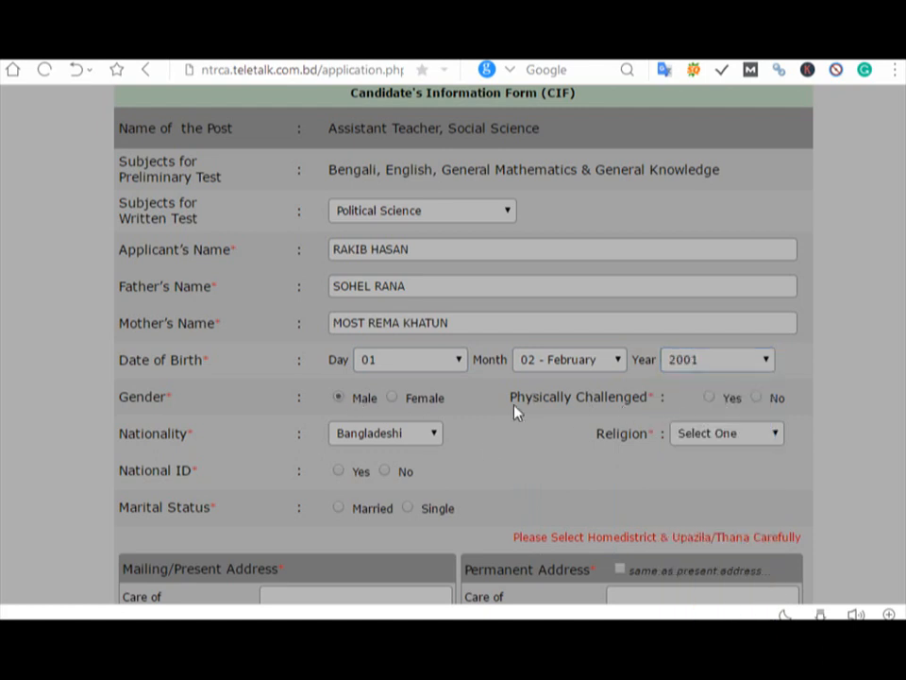
drag(511, 397, 648, 400)
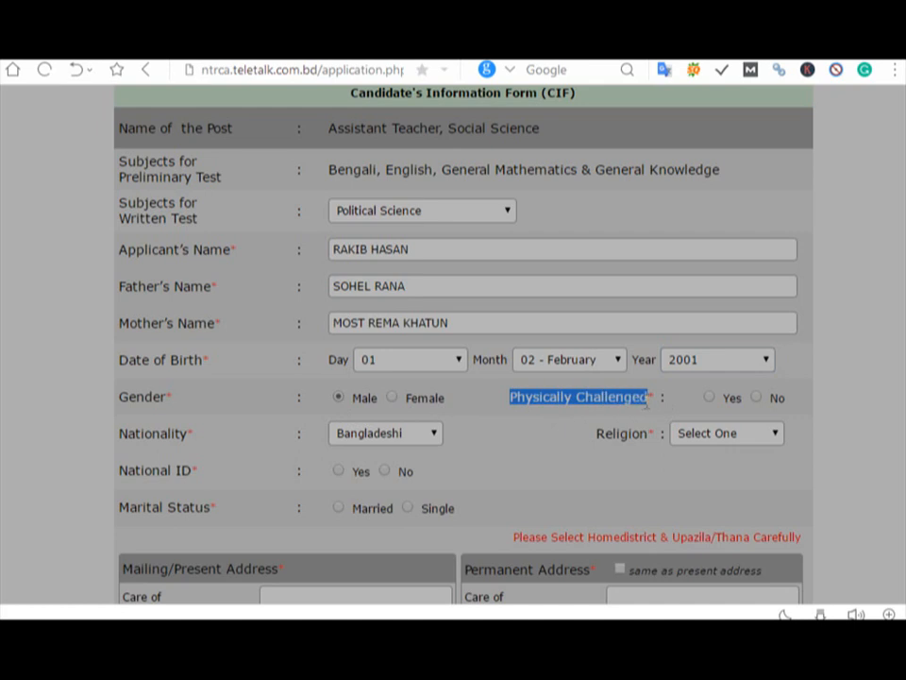
click(757, 401)
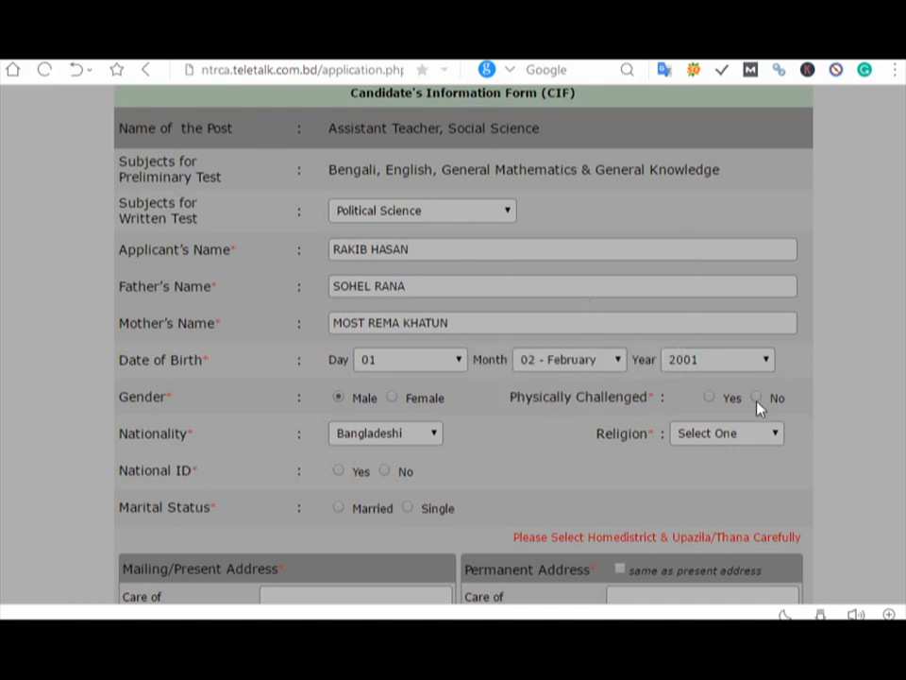
click(718, 440)
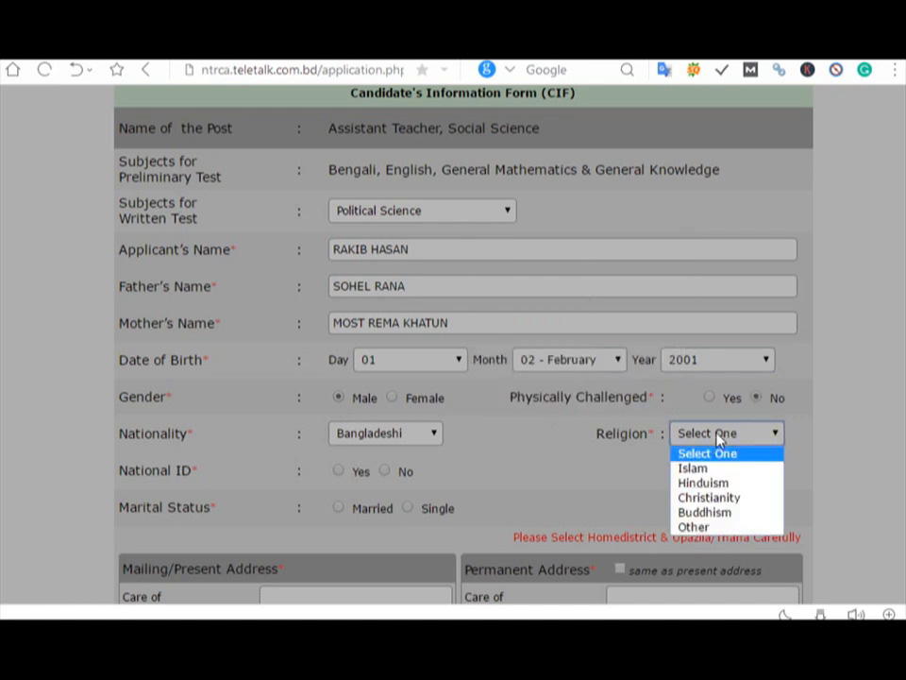
click(728, 471)
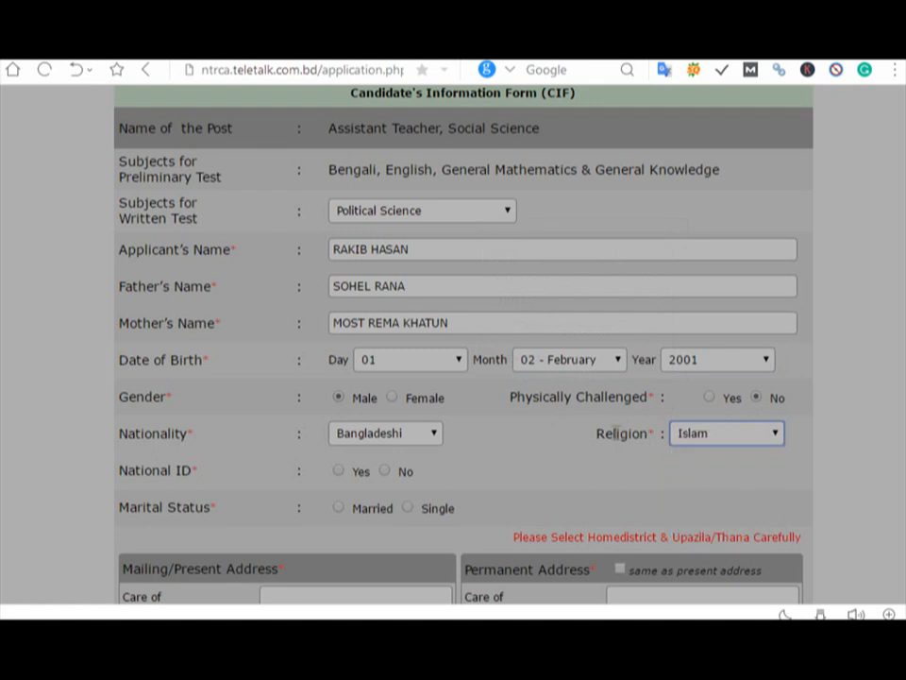
click(407, 440)
click(408, 457)
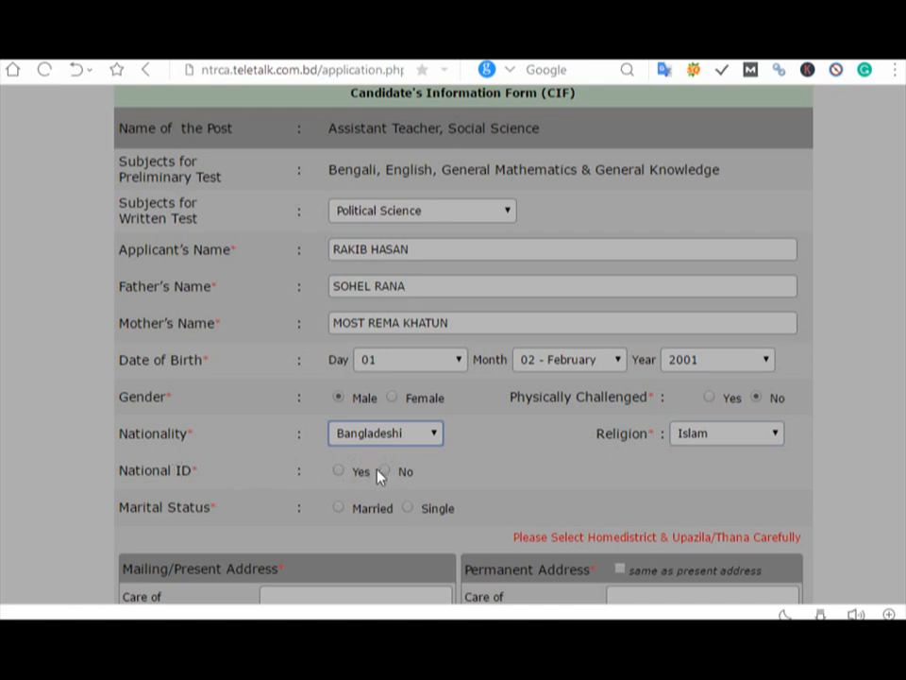
Step: Indicate the applicant has a National ID, enter its number, and choose Single marital status
click(338, 471)
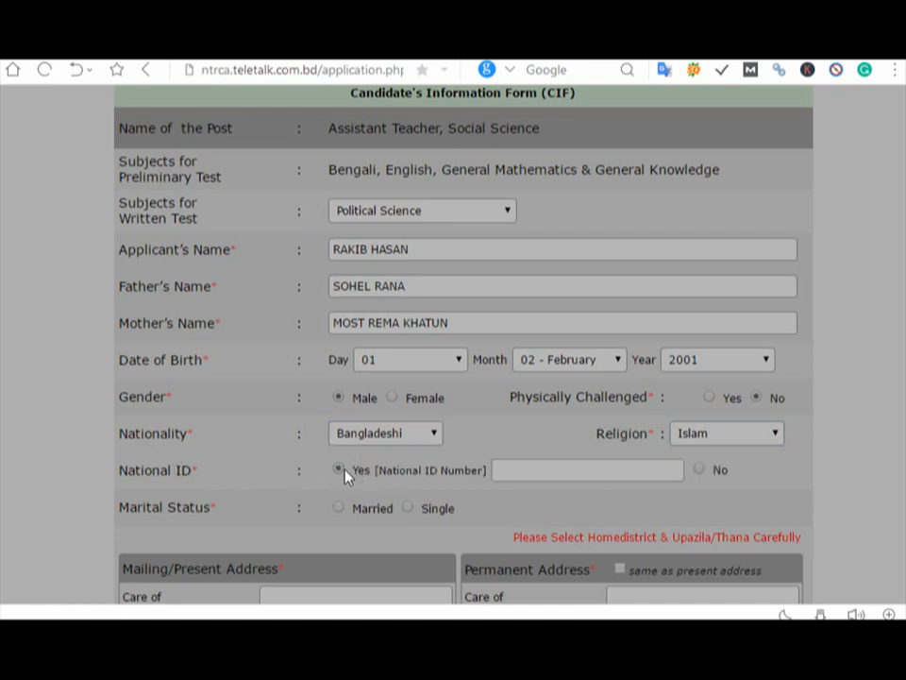
click(586, 471)
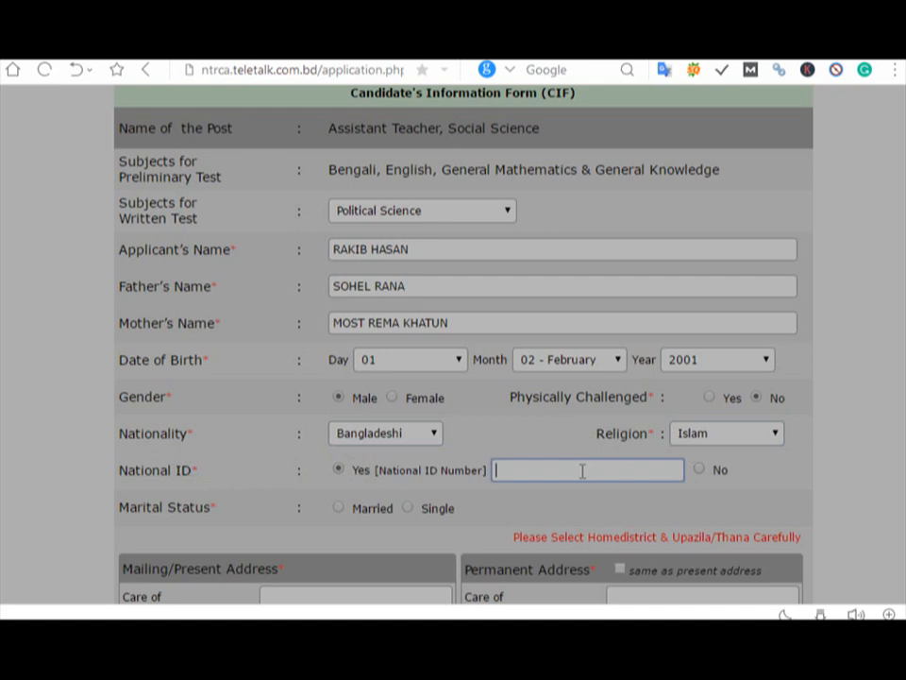
click(407, 511)
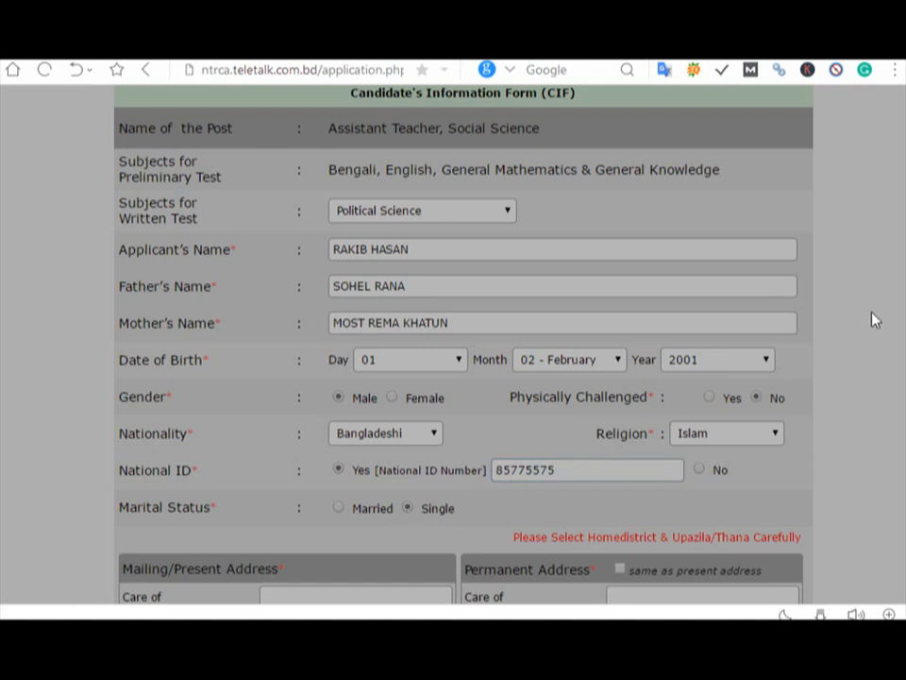
Step: Enter the present address care-of name and village/town, then choose its district and upazila
scroll(891, 339, down, 3)
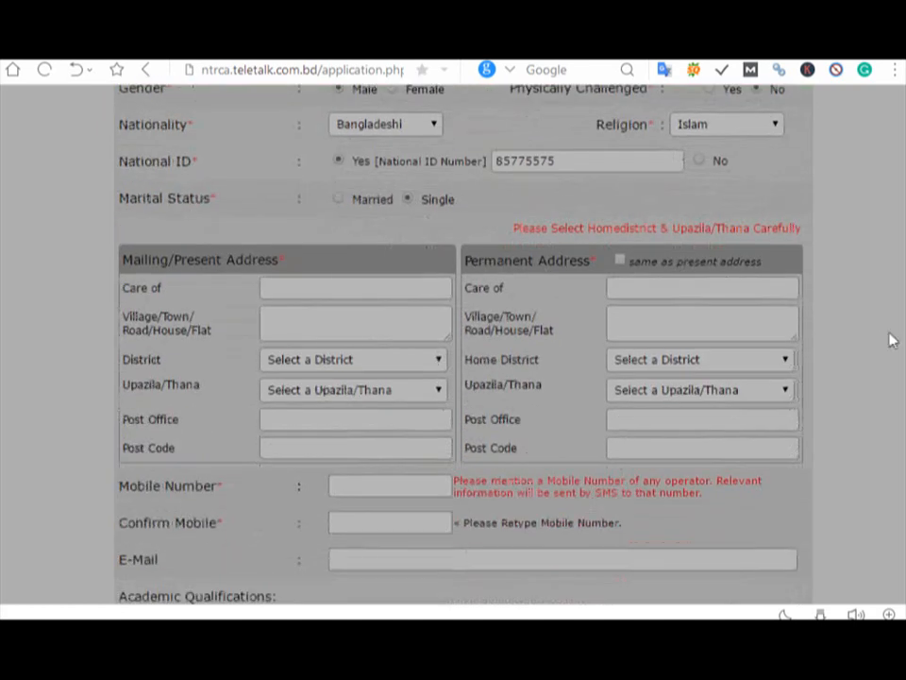
click(307, 289)
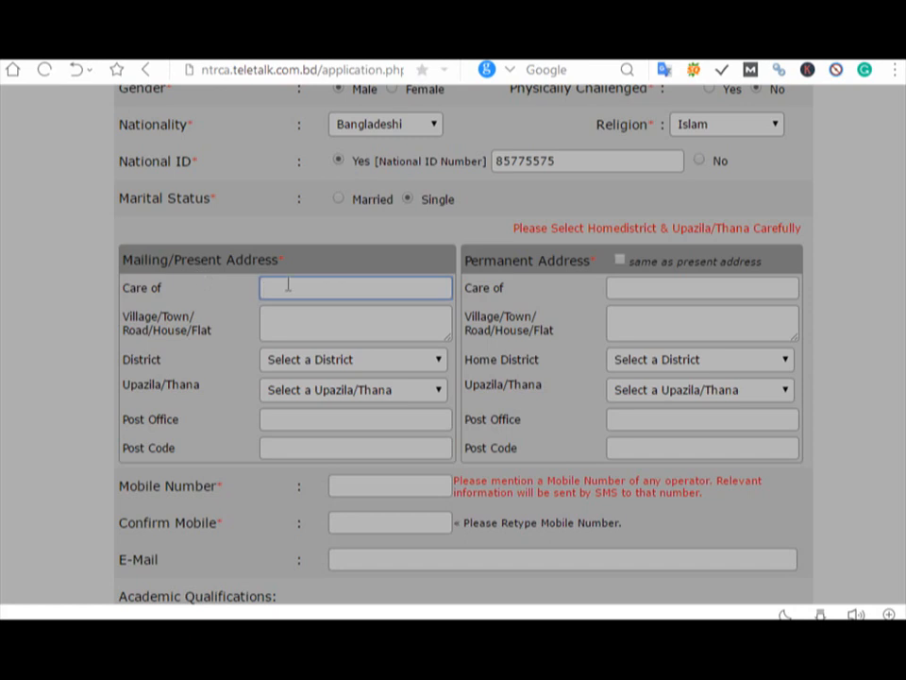
click(311, 325)
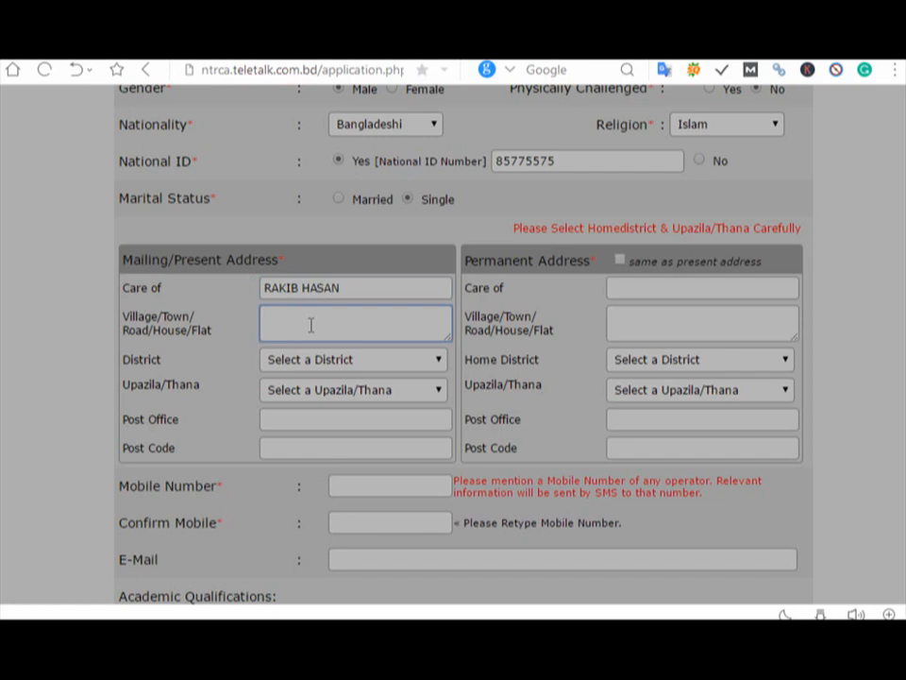
text(RANGPUR)
click(322, 360)
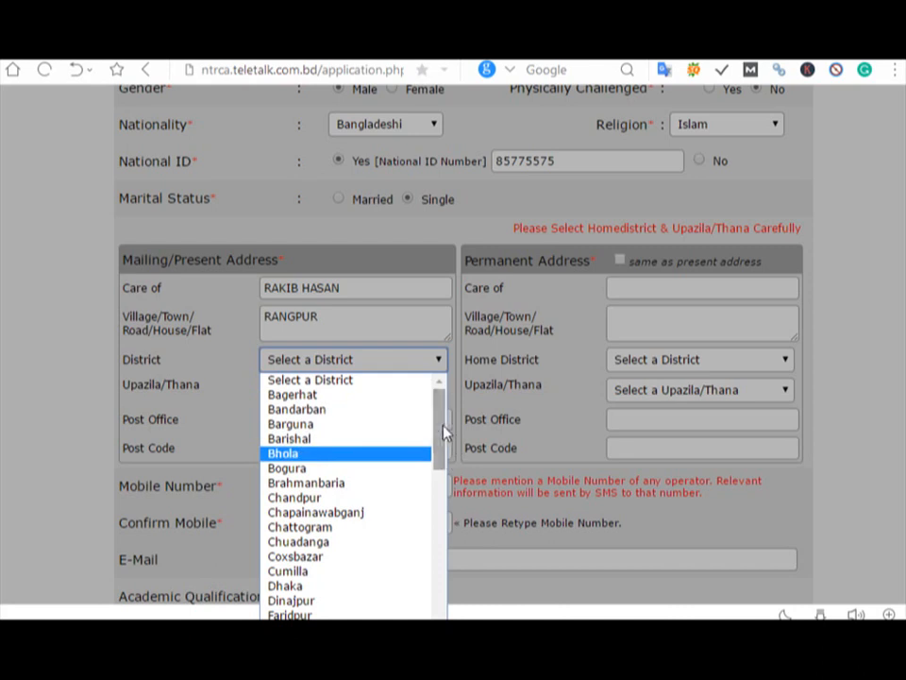
drag(445, 429, 451, 602)
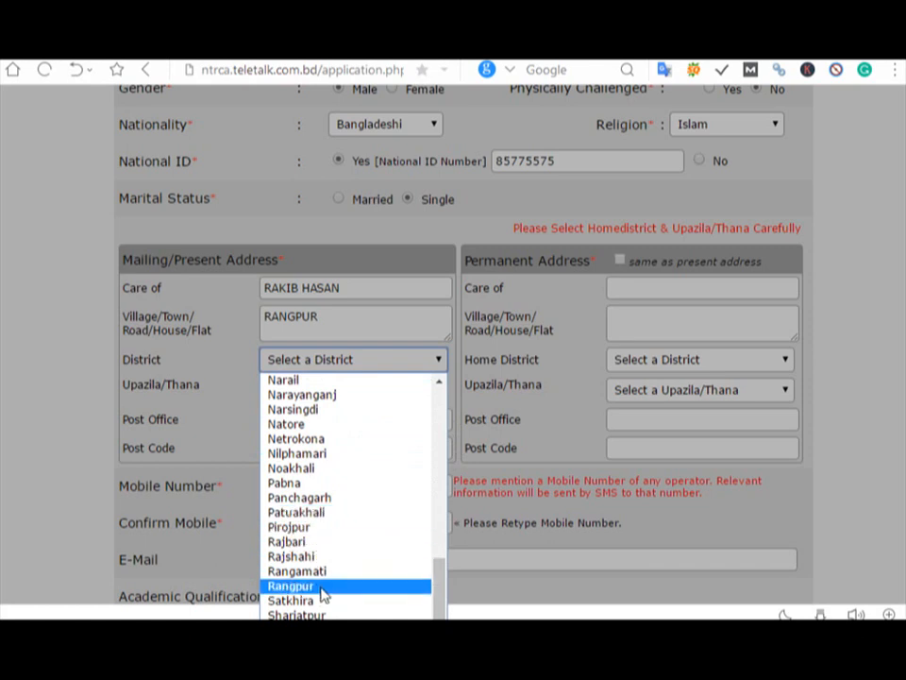
click(321, 588)
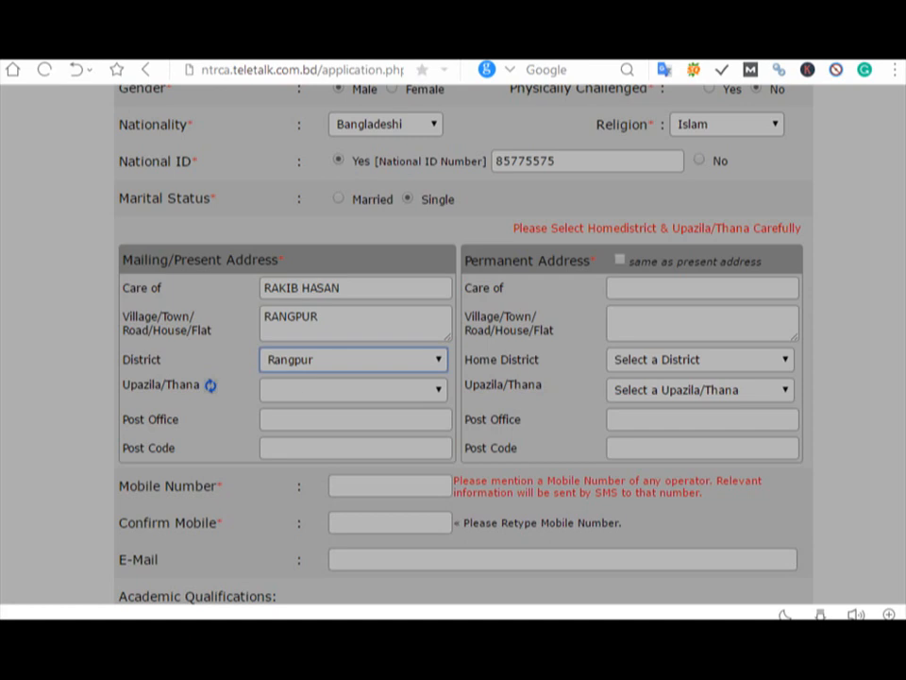
click(421, 388)
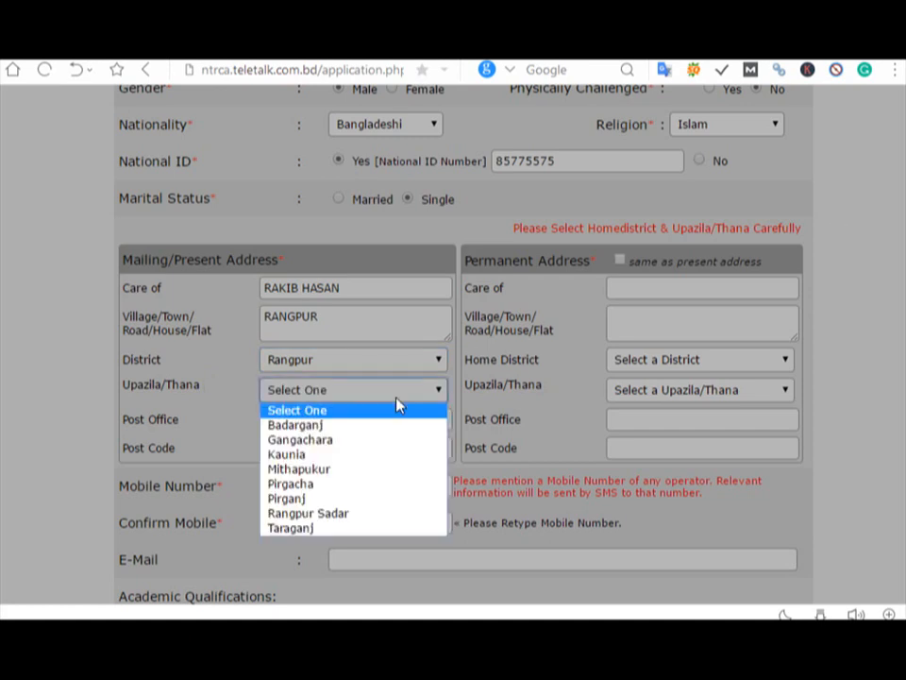
click(378, 513)
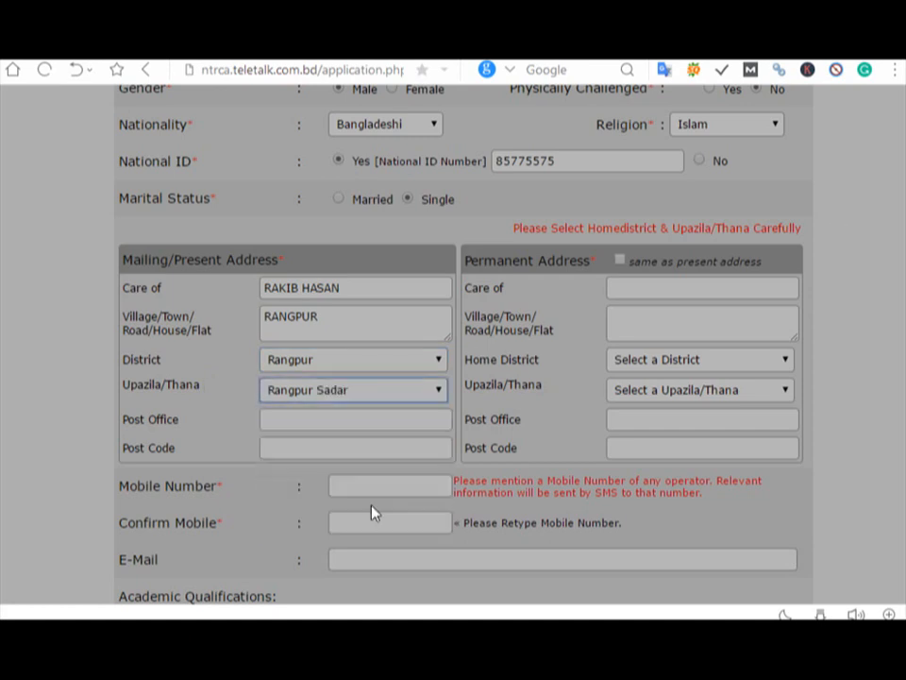
Step: Enter the post office and post code, and mark the permanent address same as present
click(286, 421)
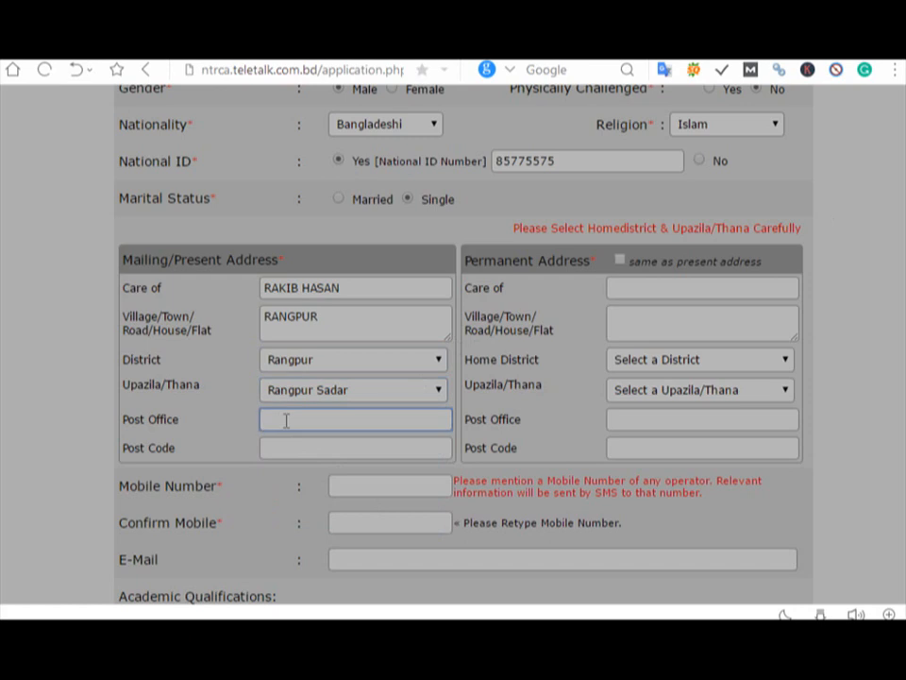
text(RANGPUR)
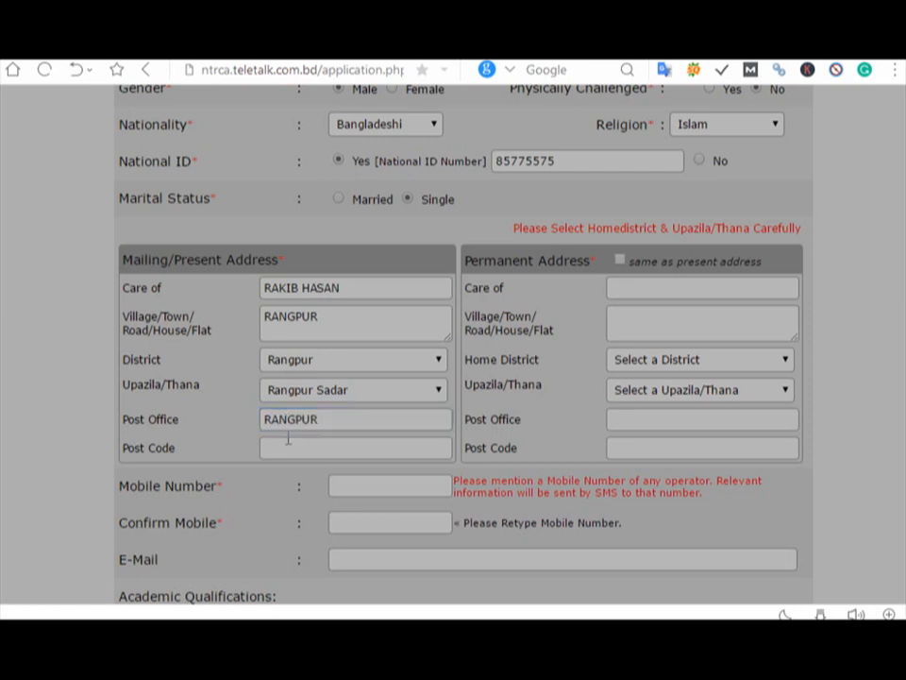
click(288, 452)
text(5400)
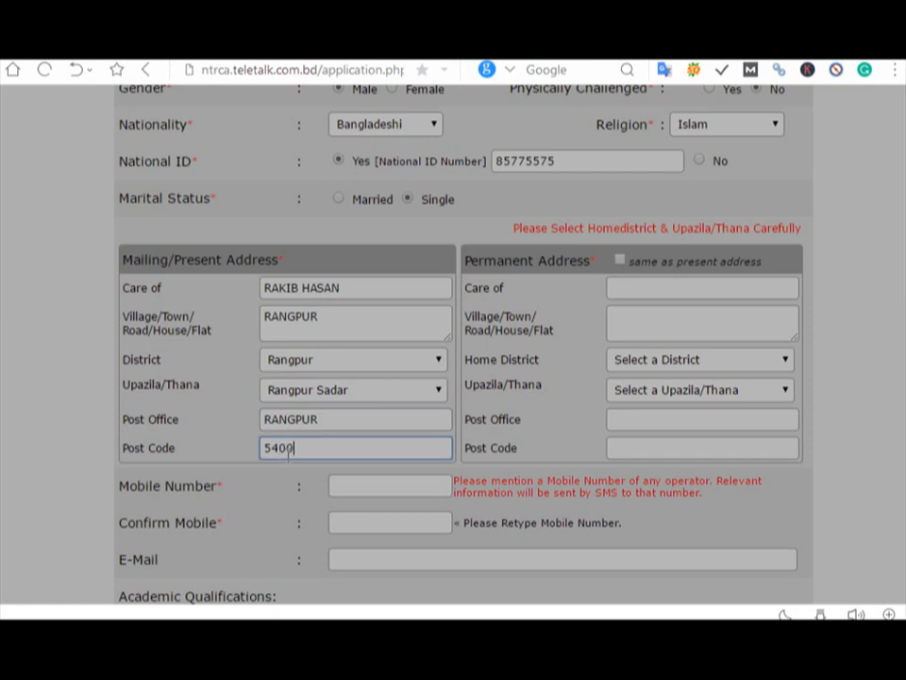
click(619, 260)
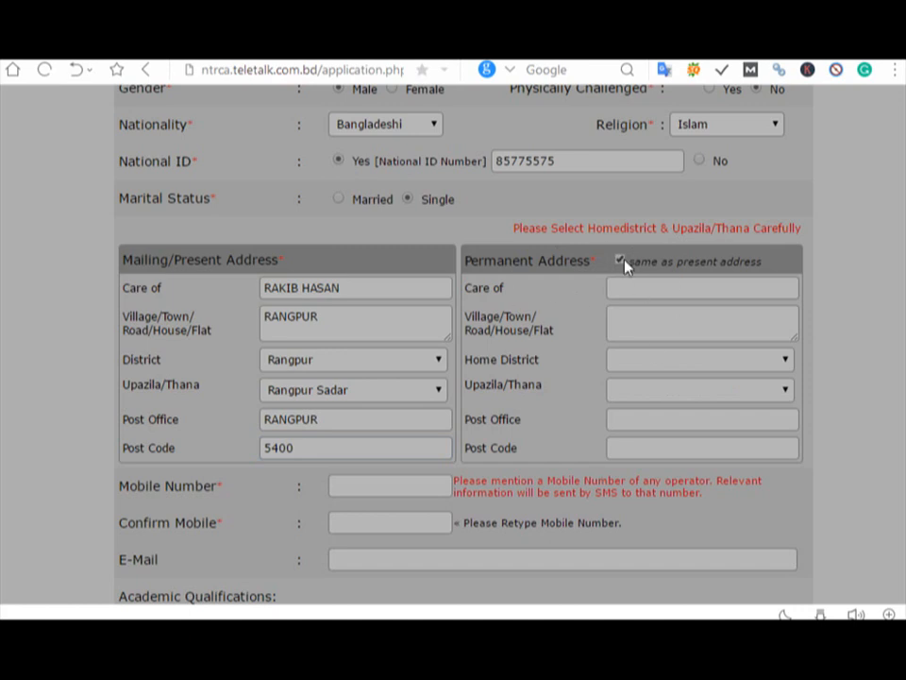
click(620, 260)
click(632, 285)
Step: Type the applicant's mobile number, fixing a missing digit
scroll(415, 282, down, 5)
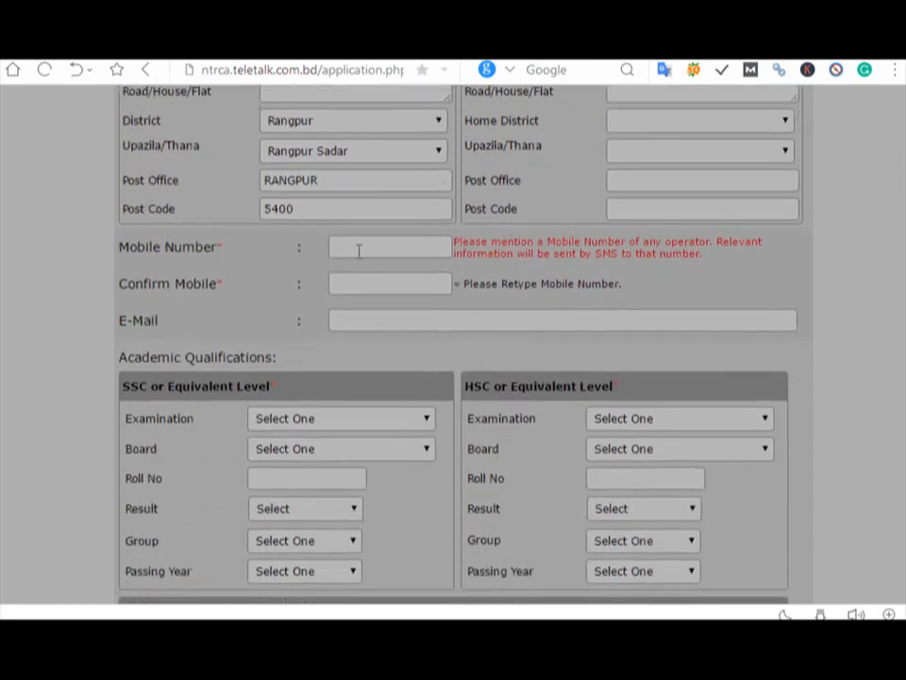
click(359, 250)
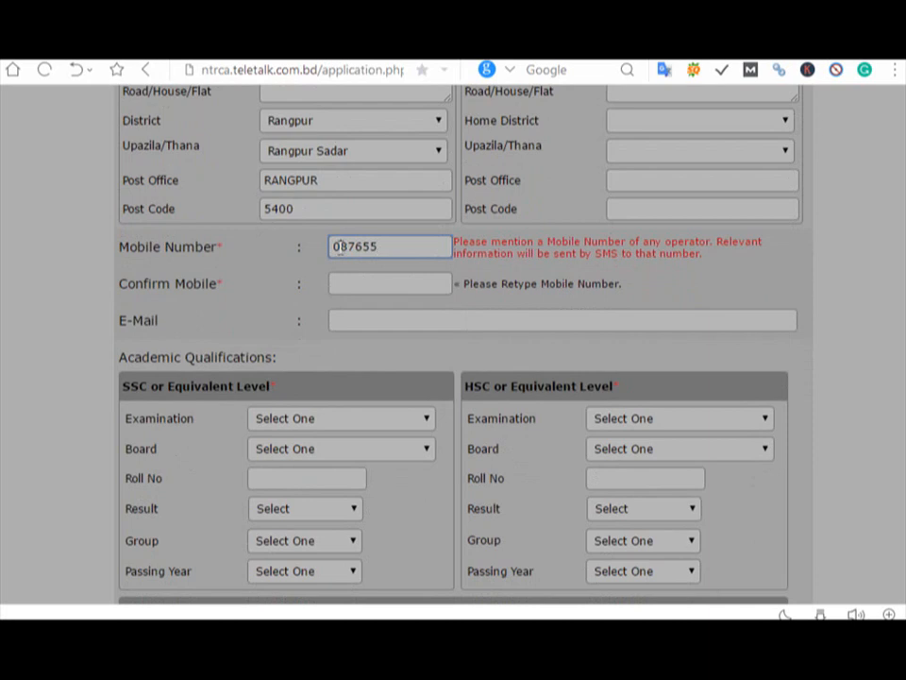
click(341, 246)
text(1)
click(390, 246)
text(655)
Step: Copy the mobile number into Confirm Mobile and adjust both so they match
drag(404, 246, 334, 245)
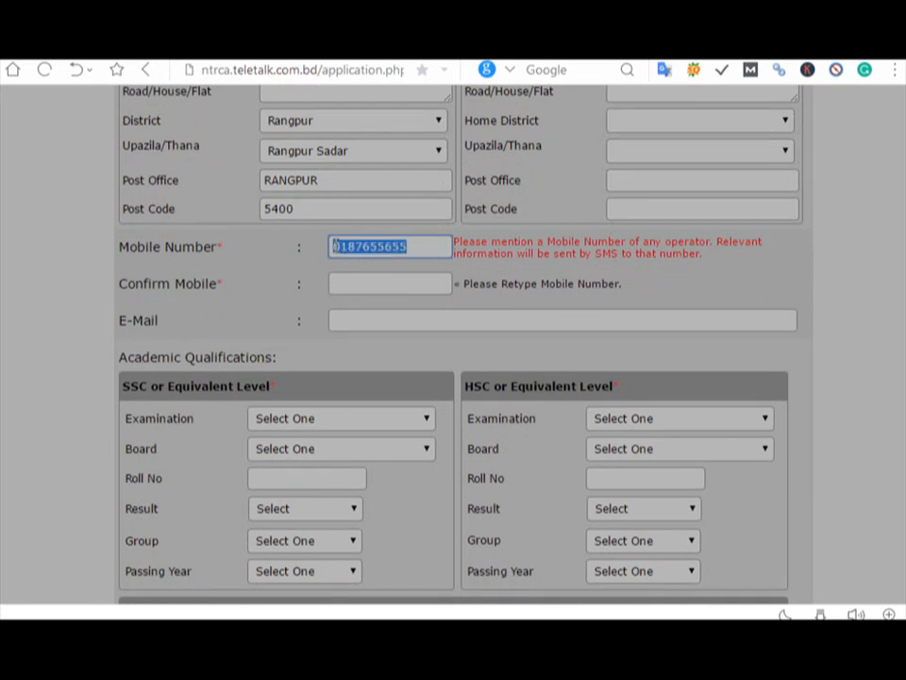
right_click(333, 245)
click(405, 283)
click(391, 283)
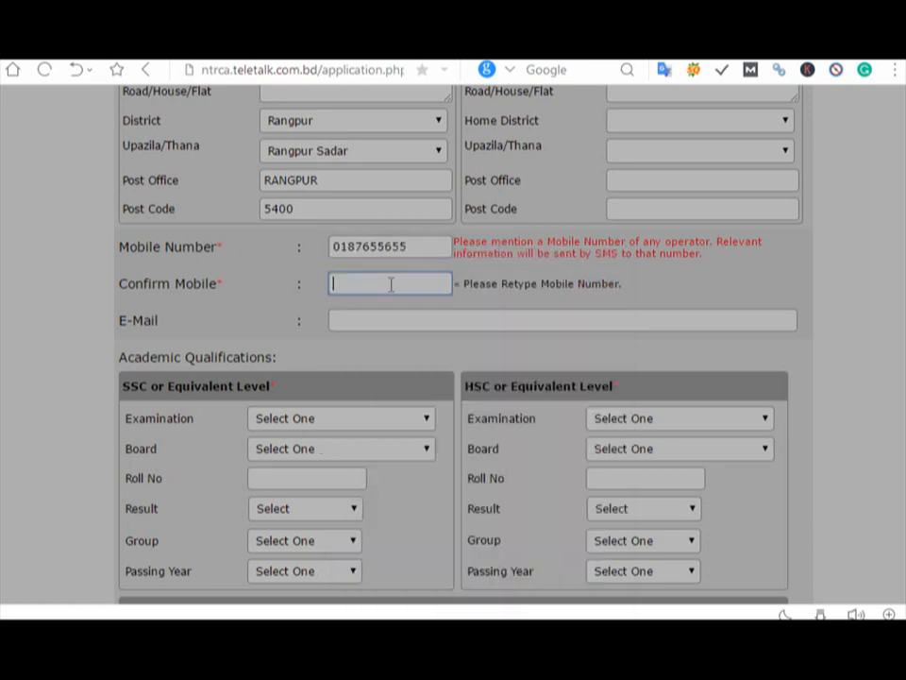
key(ctrl+v)
click(408, 247)
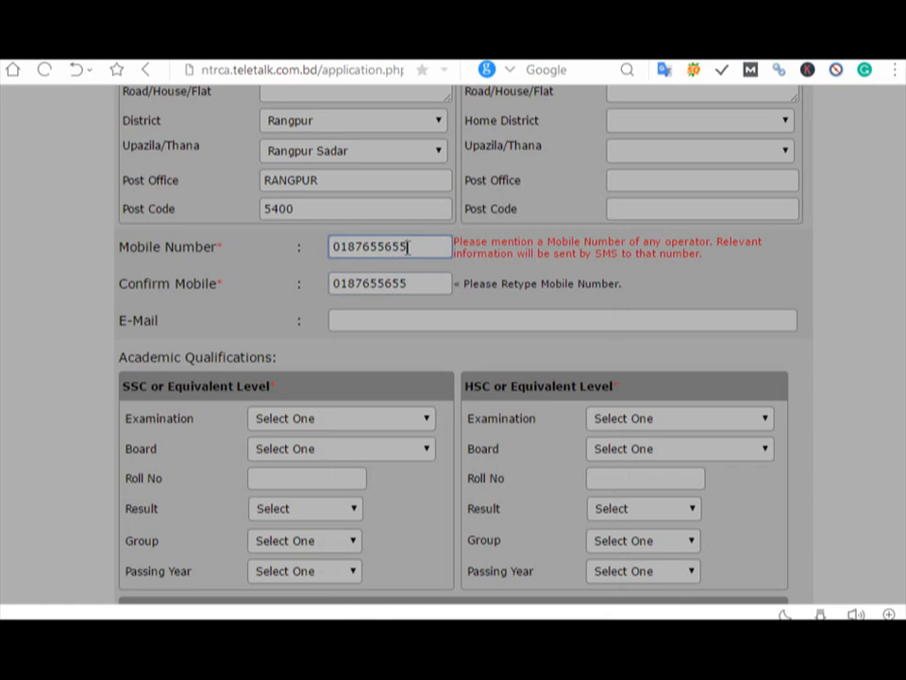
text(5)
click(414, 286)
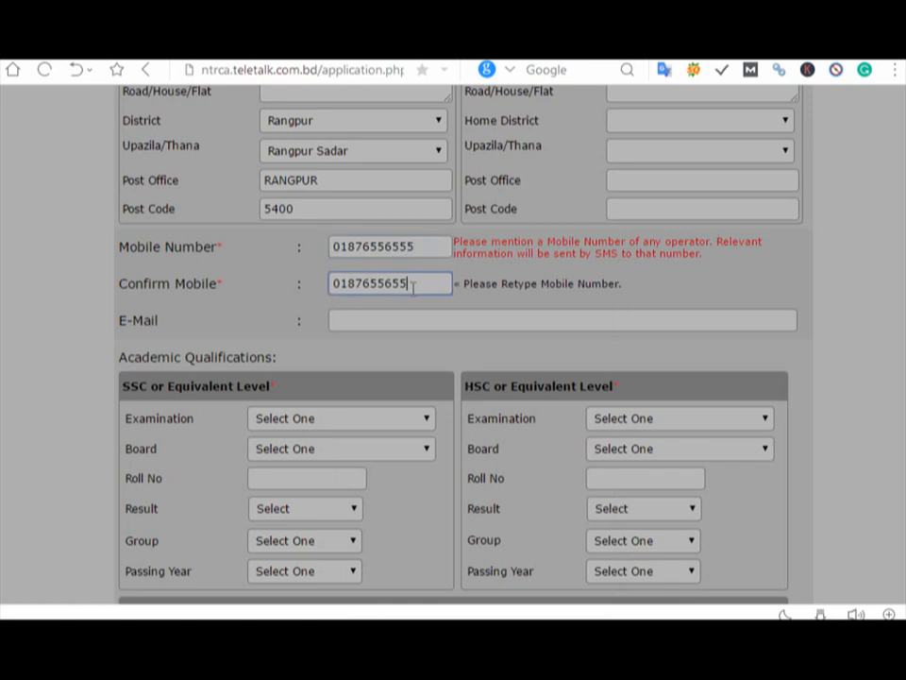
text(5)
click(360, 323)
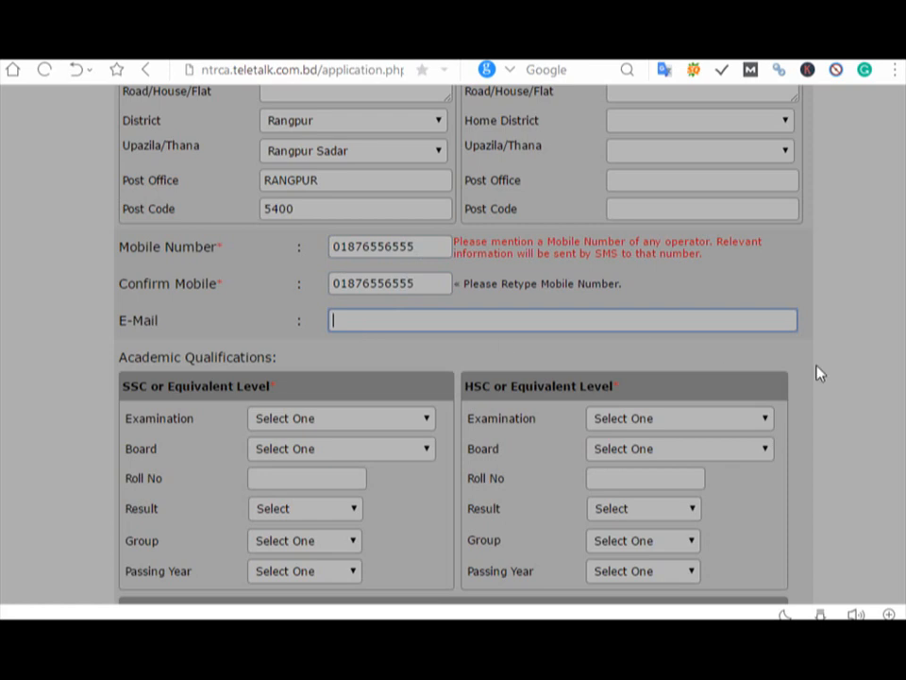
scroll(453, 340, down, 3)
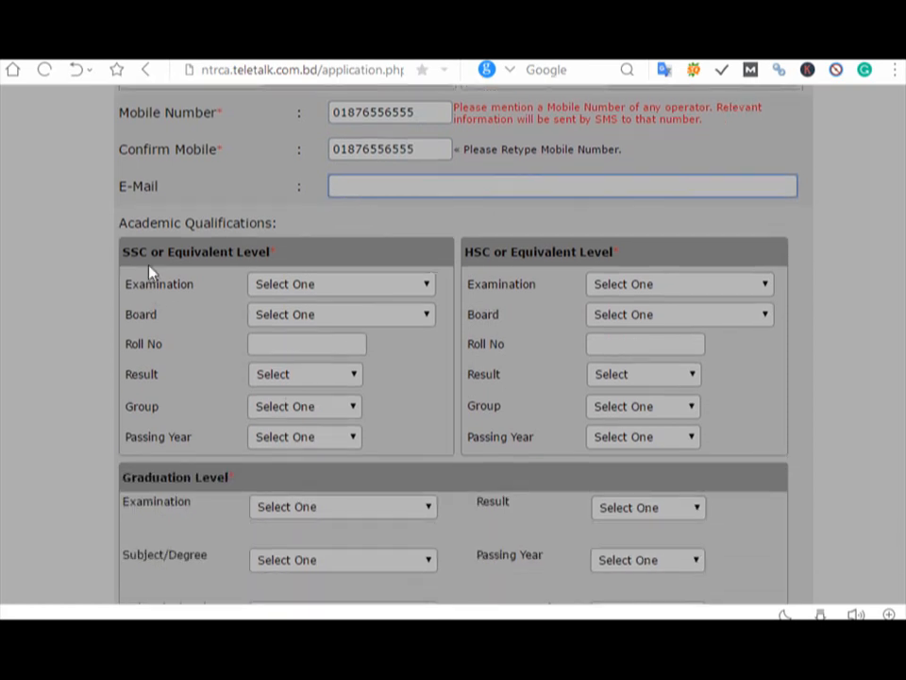
Step: Choose S.S.C from the Dhaka board and enter the SSC roll number
click(342, 293)
click(329, 323)
click(316, 321)
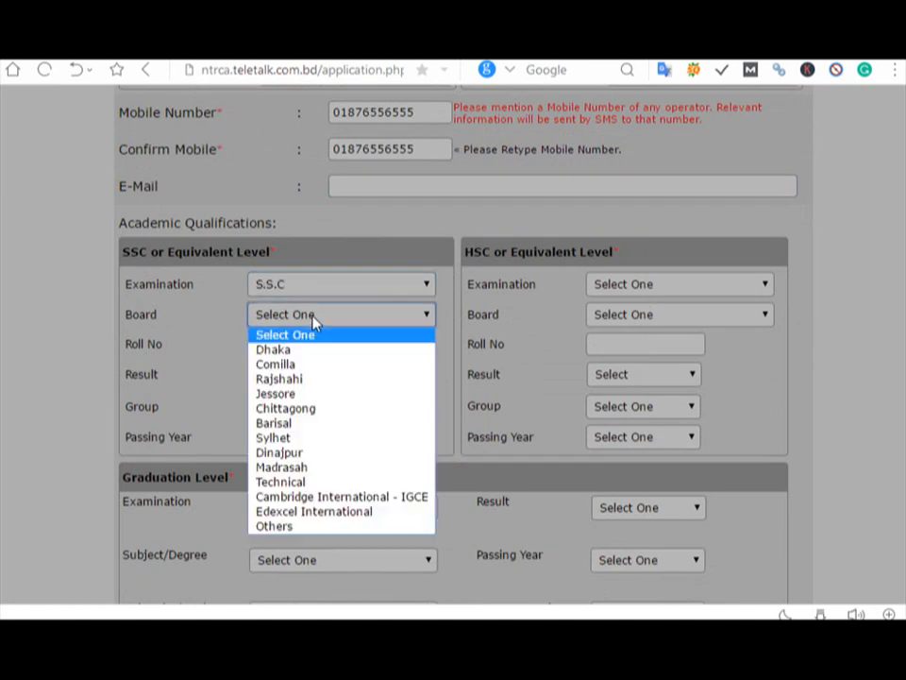
click(315, 351)
click(302, 351)
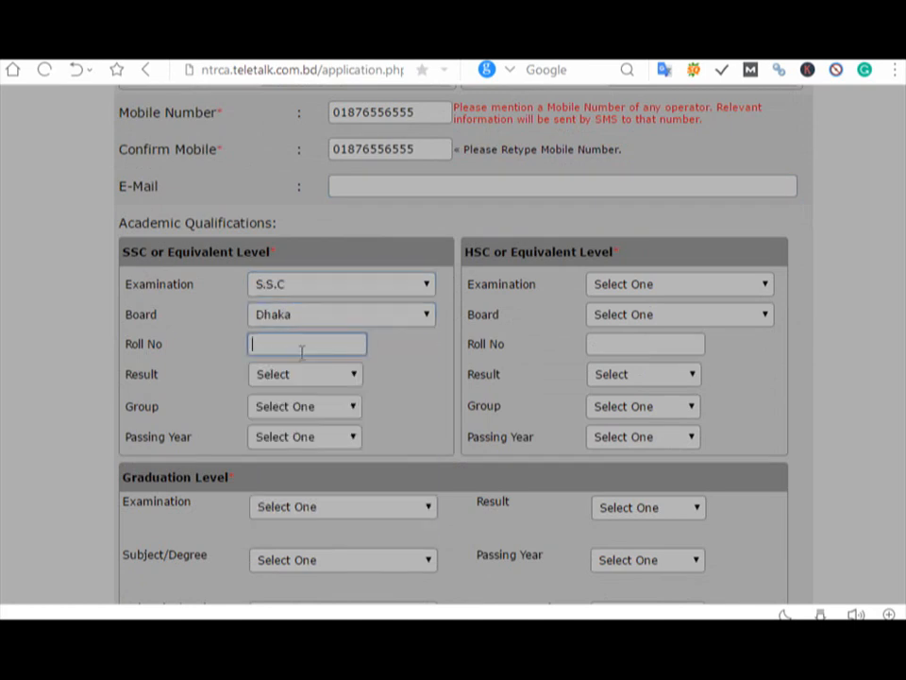
Step: Set the SSC result to GPA 3.81 out of 5, Science group, passing year 2011
click(266, 375)
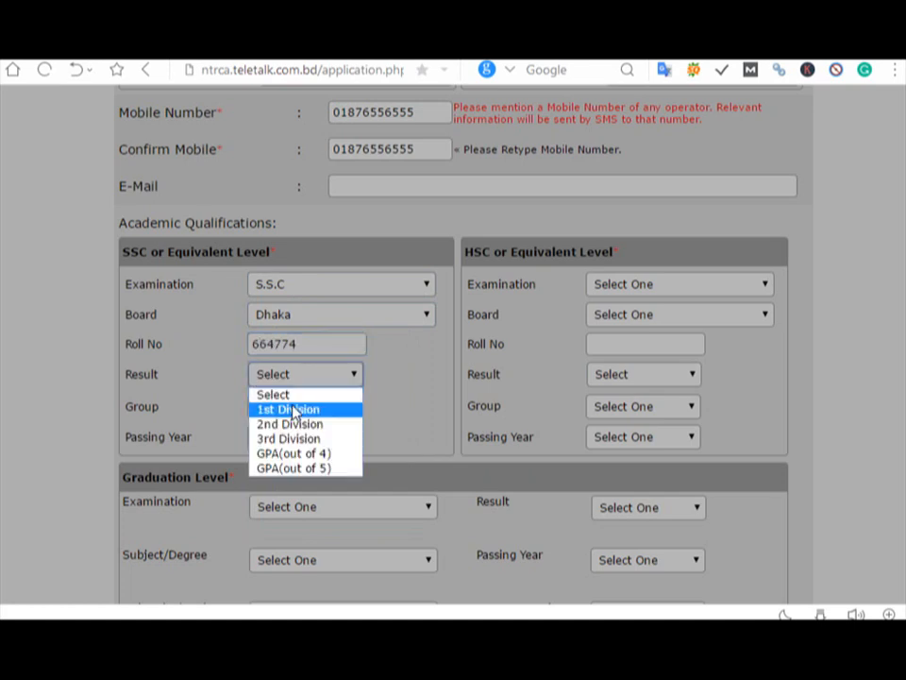
click(318, 469)
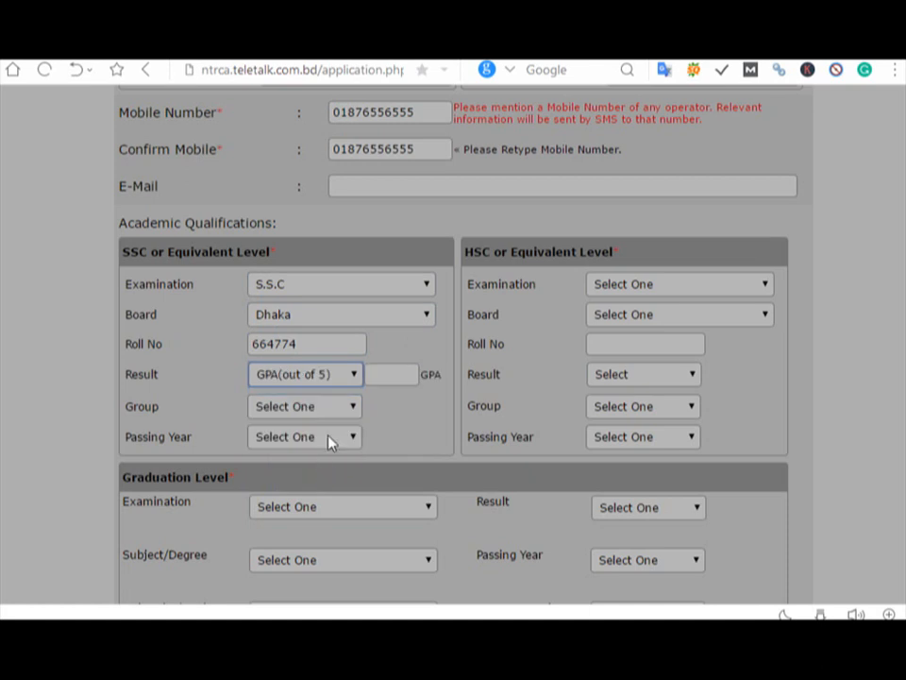
click(390, 378)
text(3)
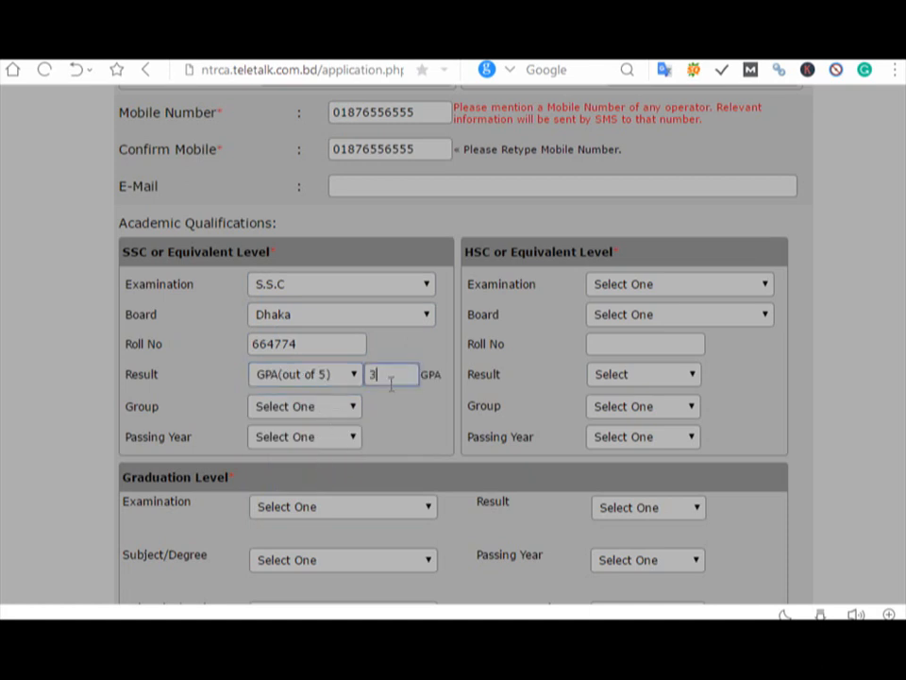
text(.65)
key(BackSpace)
key(BackSpace)
key(BackSpace)
text(.81)
click(311, 408)
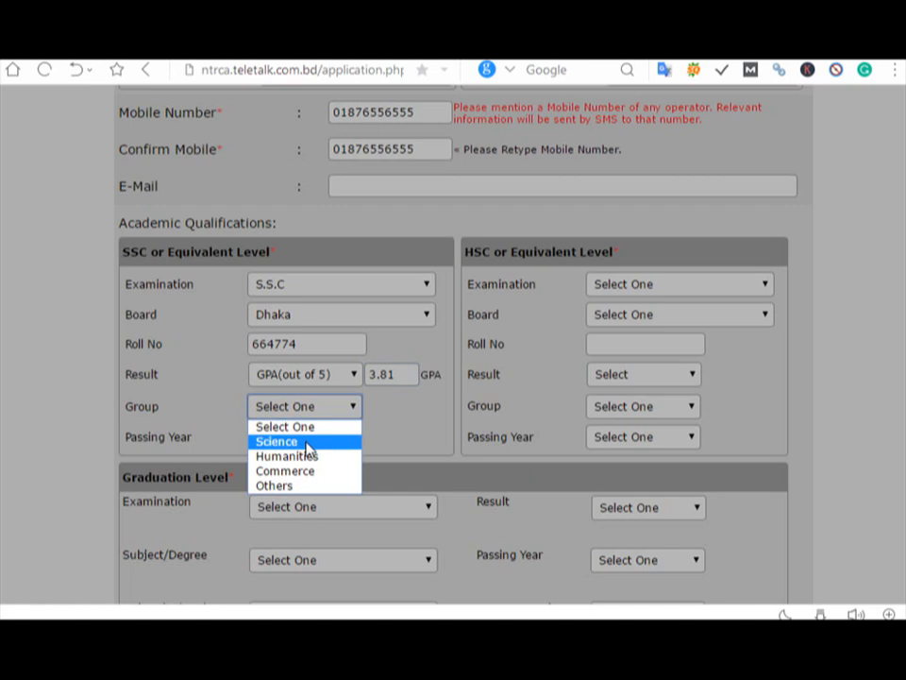
click(307, 443)
click(307, 440)
drag(356, 179, 340, 348)
click(304, 298)
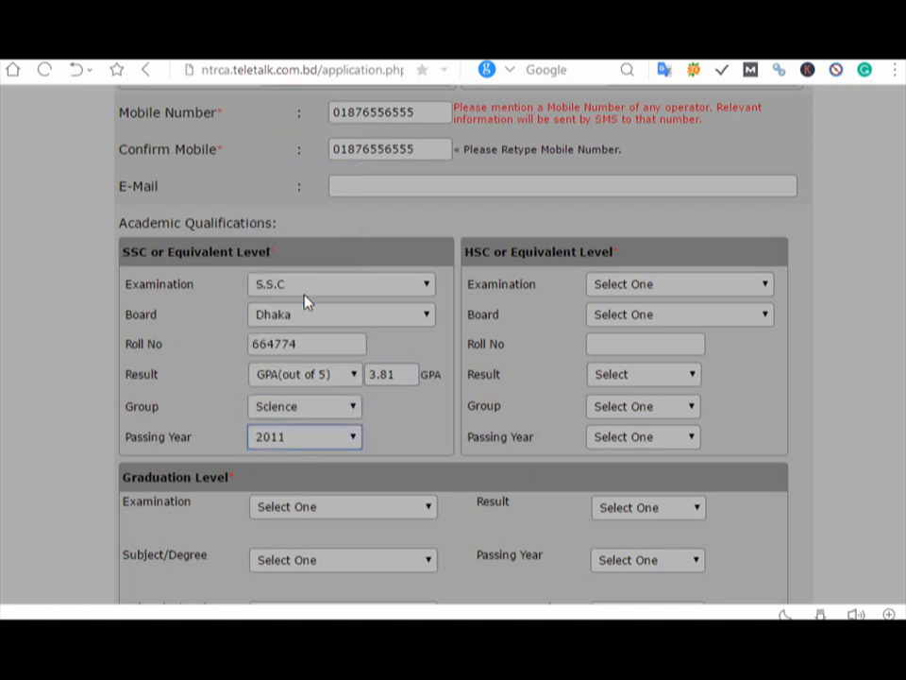
click(618, 288)
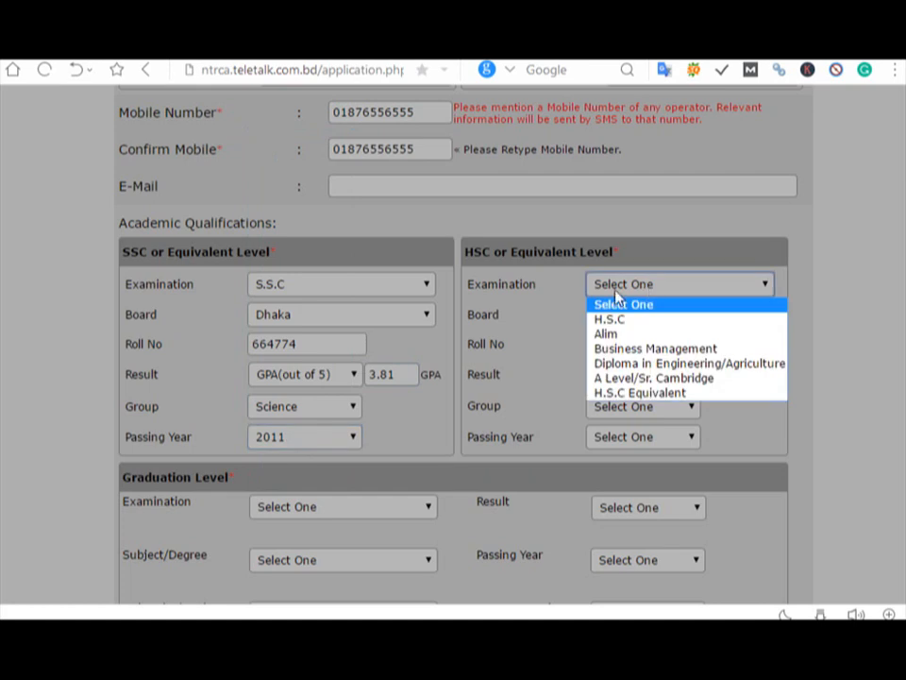
Step: Change the SSC passing year to 2009, then choose H.S.C, Dhaka board, and enter the HSC roll number
click(336, 439)
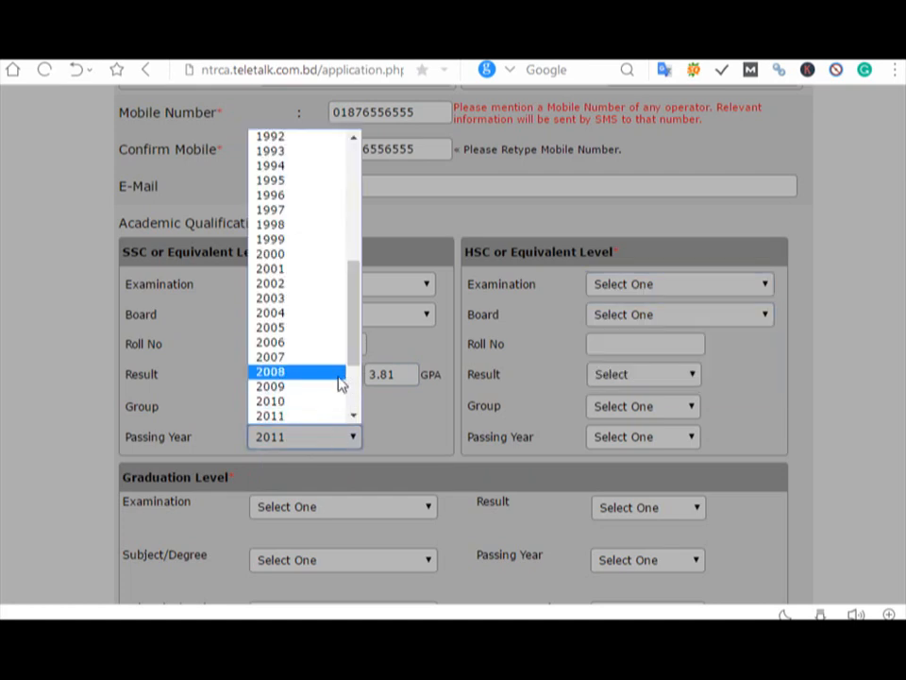
click(340, 384)
click(609, 288)
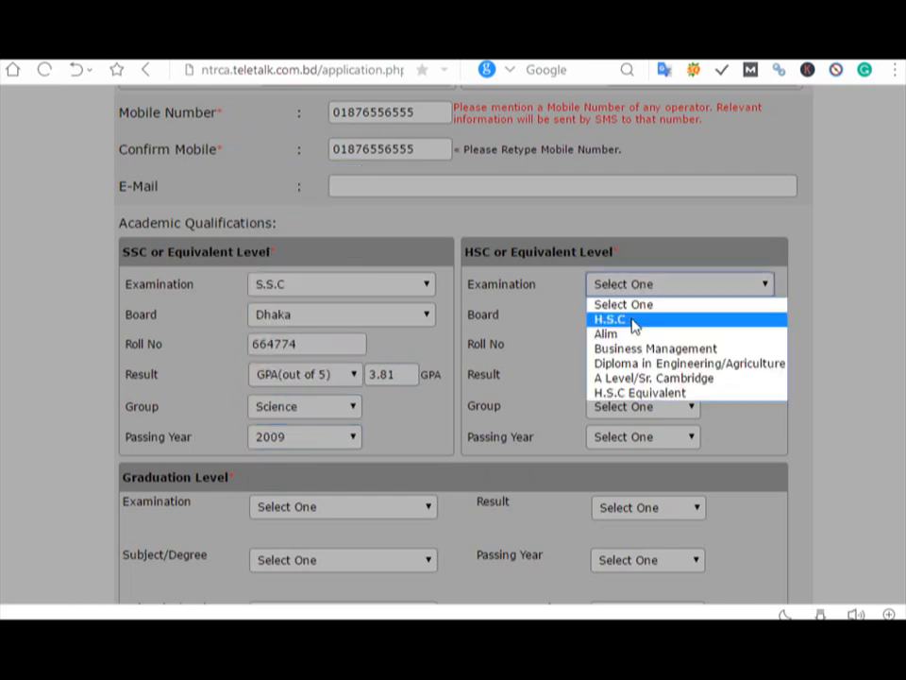
click(631, 318)
click(630, 319)
click(630, 349)
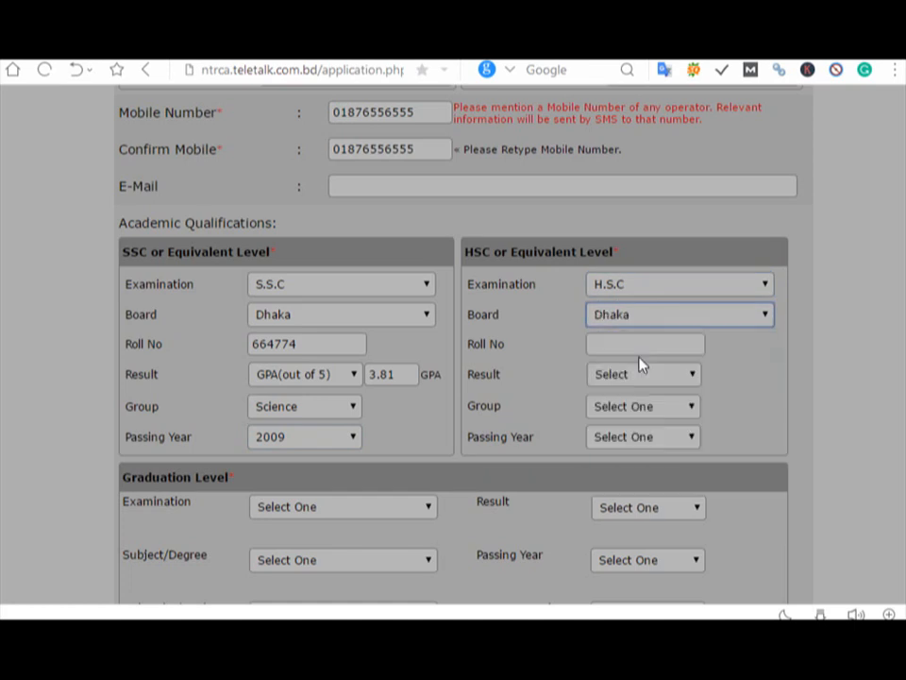
click(630, 345)
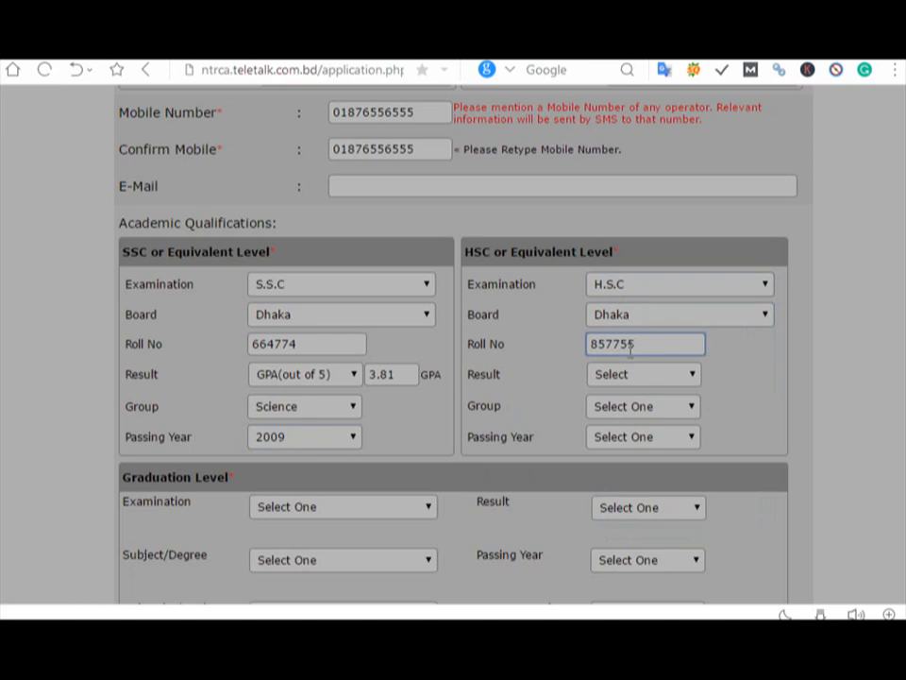
Step: Set the HSC result to GPA 4.25 out of 5, Science group, passing year 2011
click(609, 374)
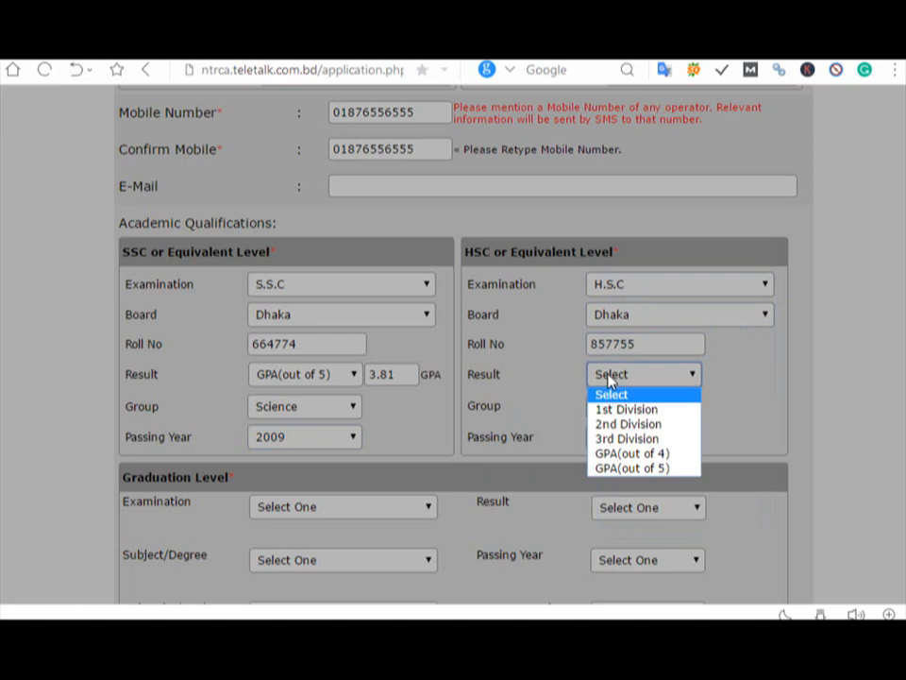
click(658, 469)
click(717, 378)
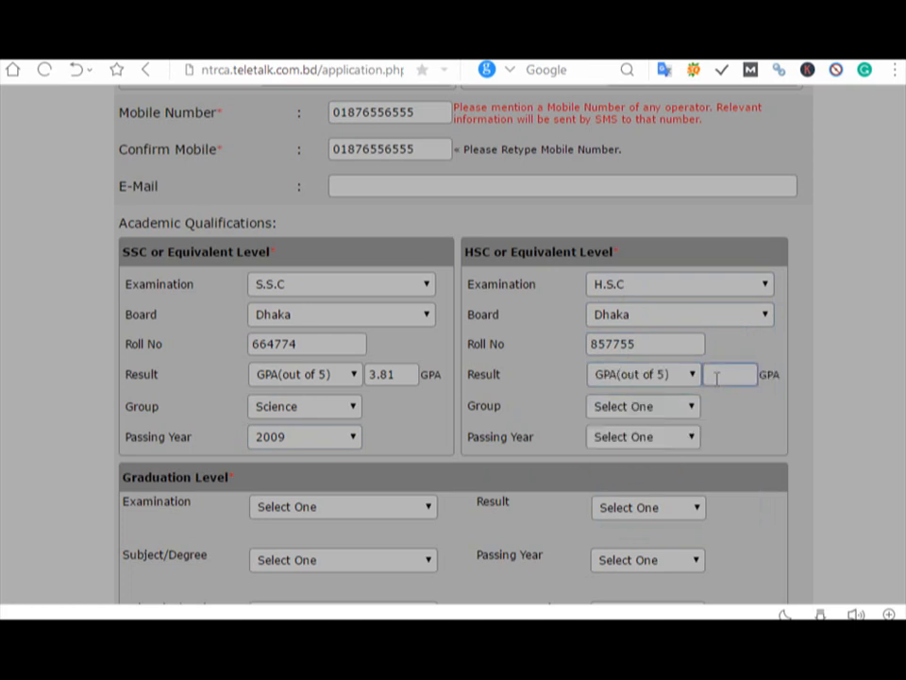
text(4.25)
click(635, 410)
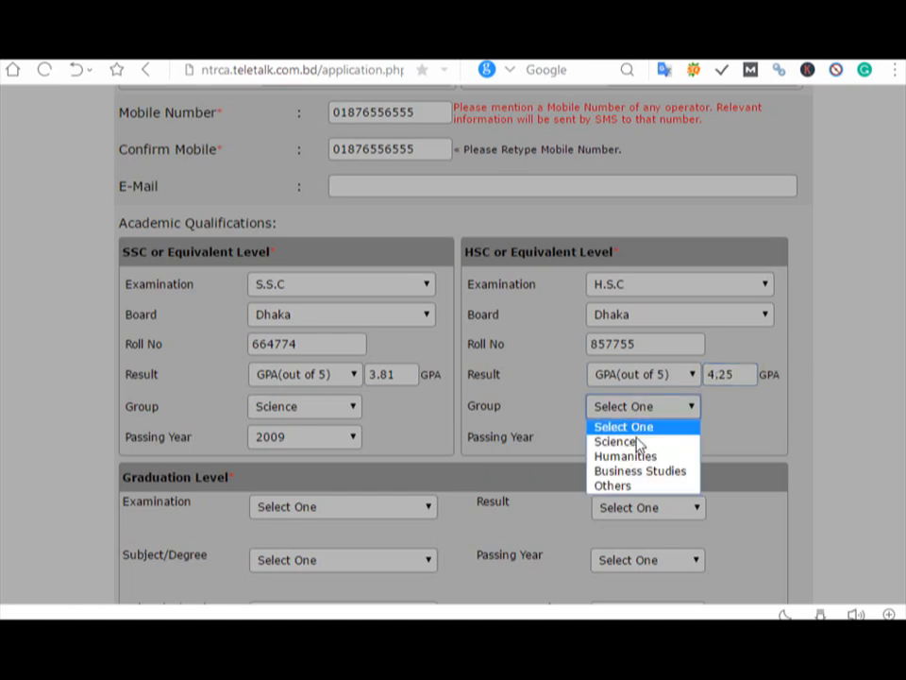
click(638, 443)
click(641, 437)
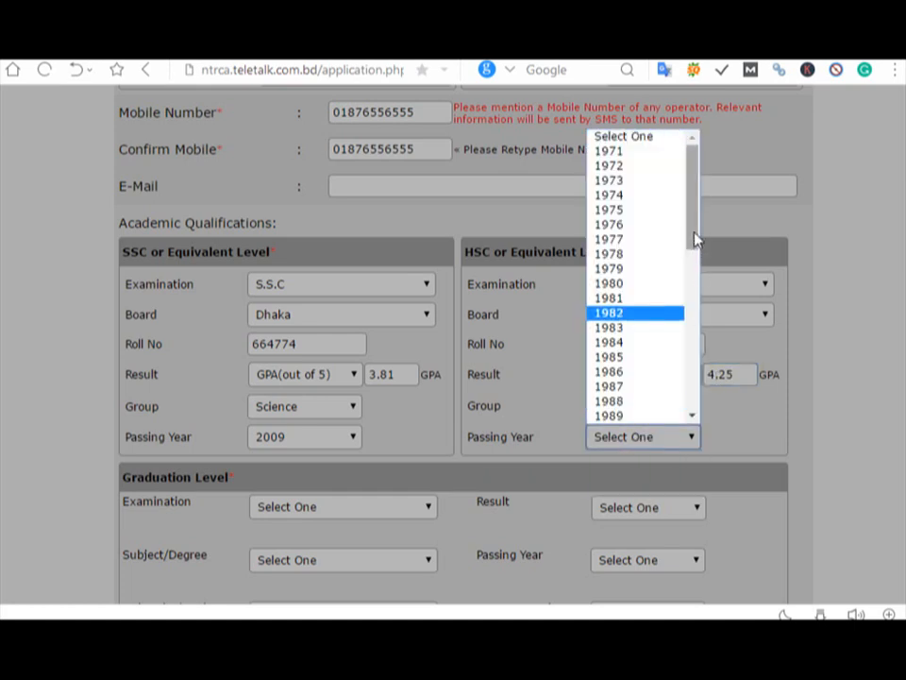
drag(695, 239, 660, 371)
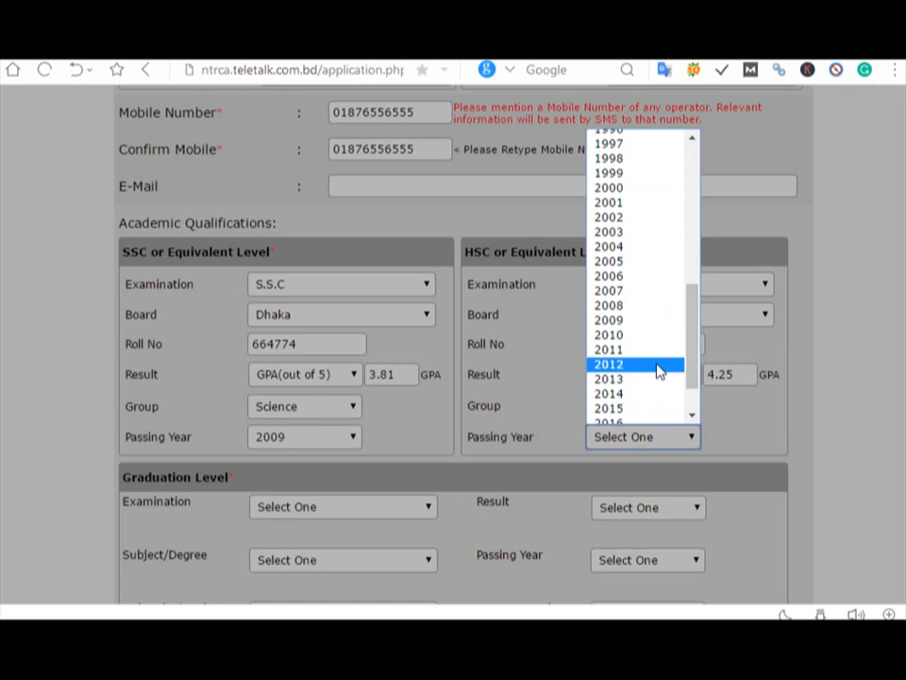
click(651, 351)
scroll(152, 269, down, 2)
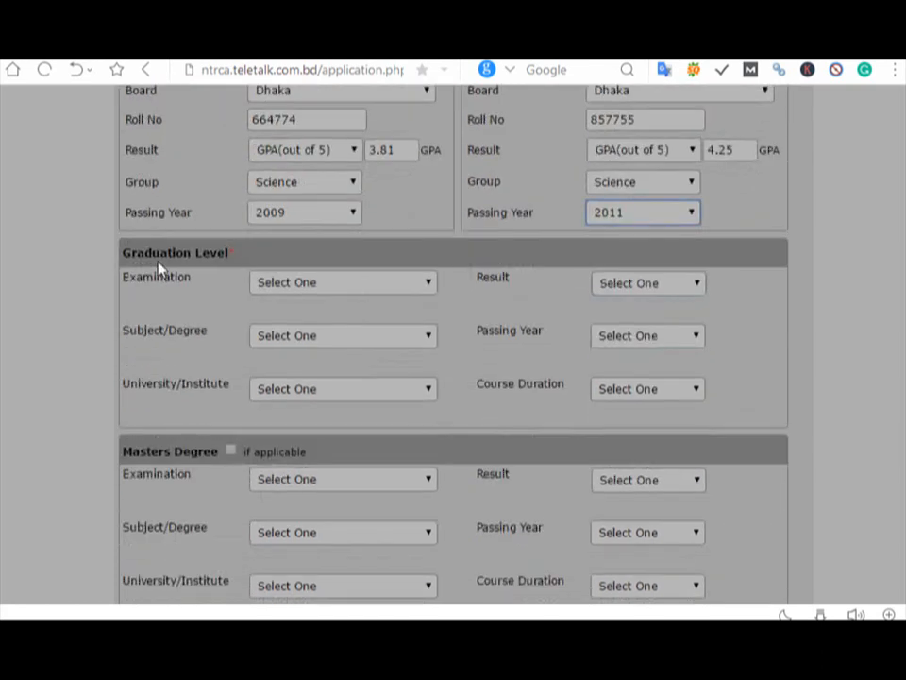
Step: Choose Honours in Political Science/Govt. and Politics from National University
click(303, 285)
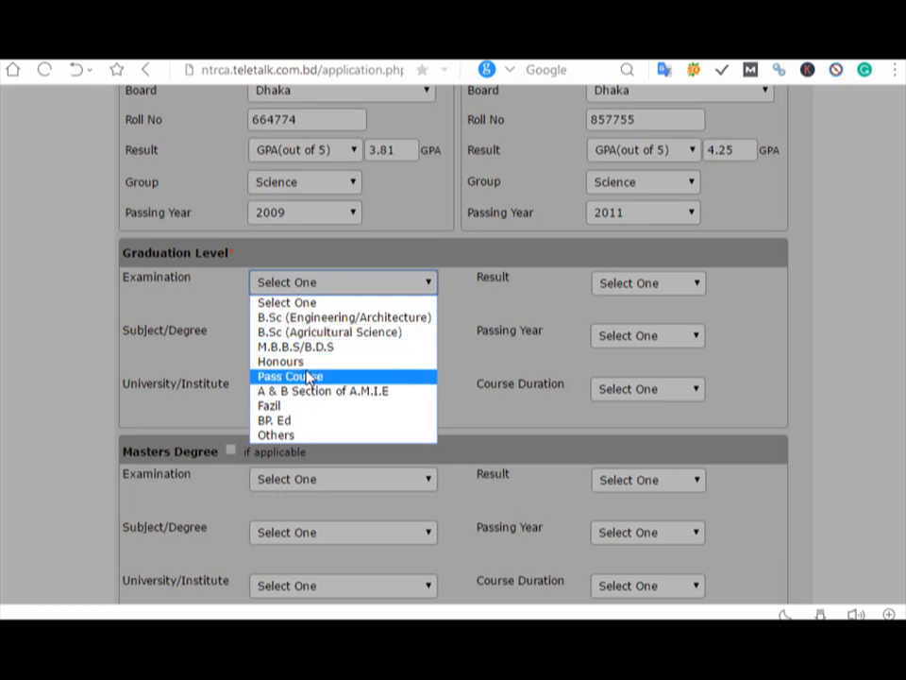
click(330, 362)
click(300, 342)
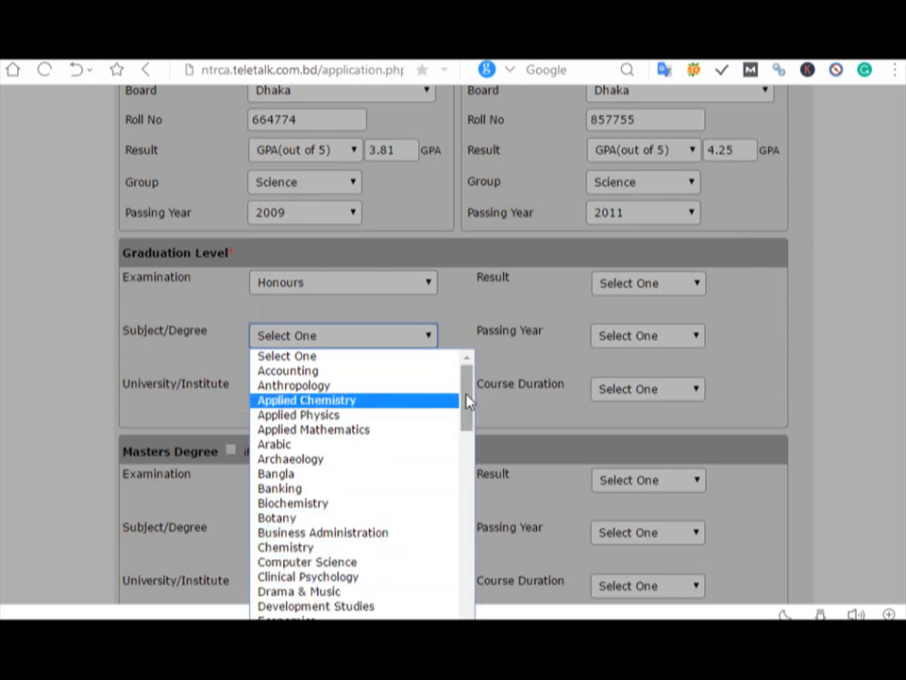
drag(467, 400, 463, 514)
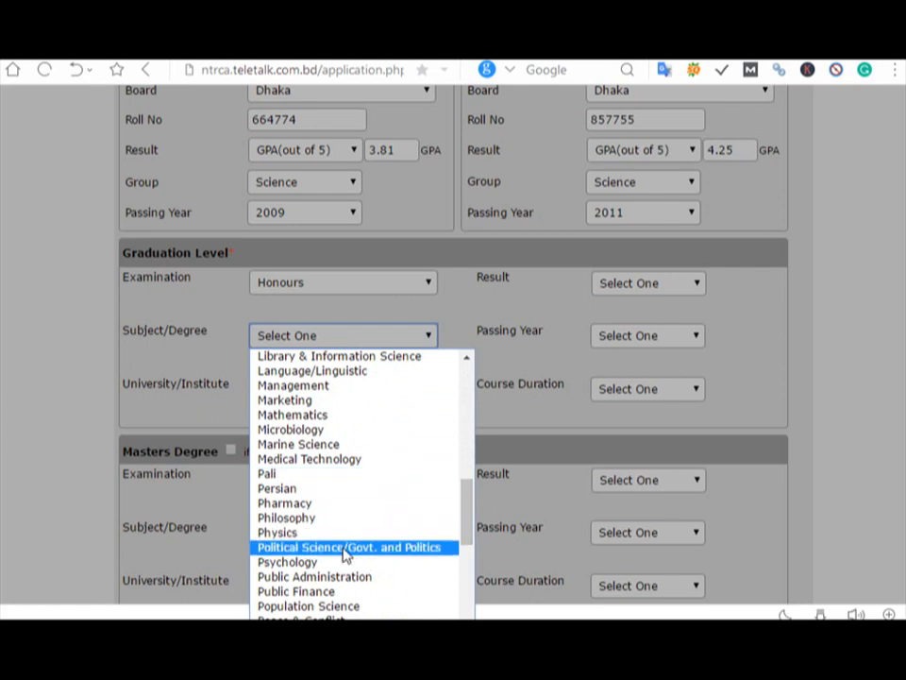
click(346, 548)
click(311, 390)
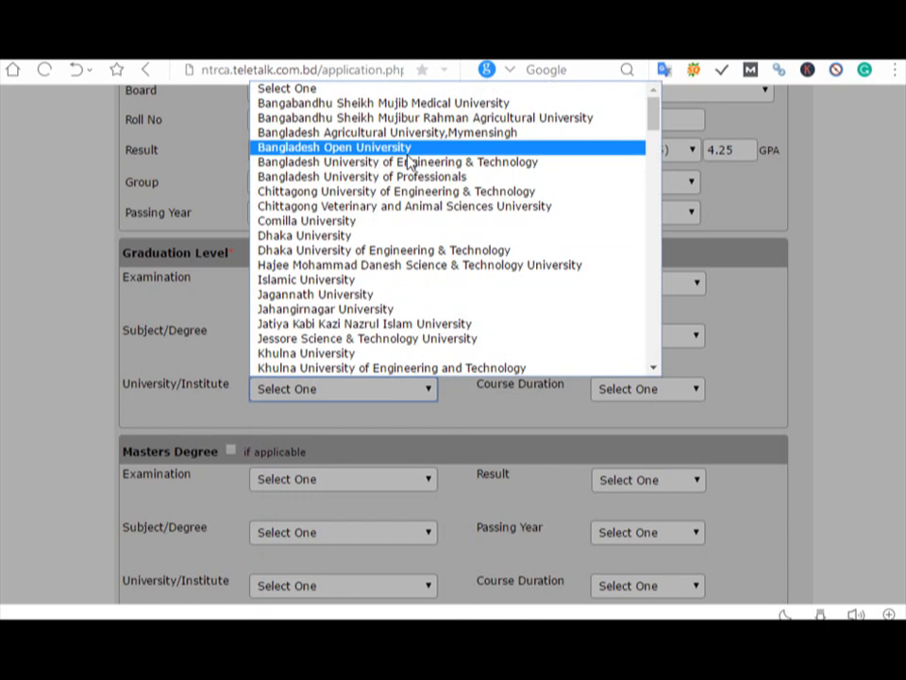
drag(653, 118, 613, 139)
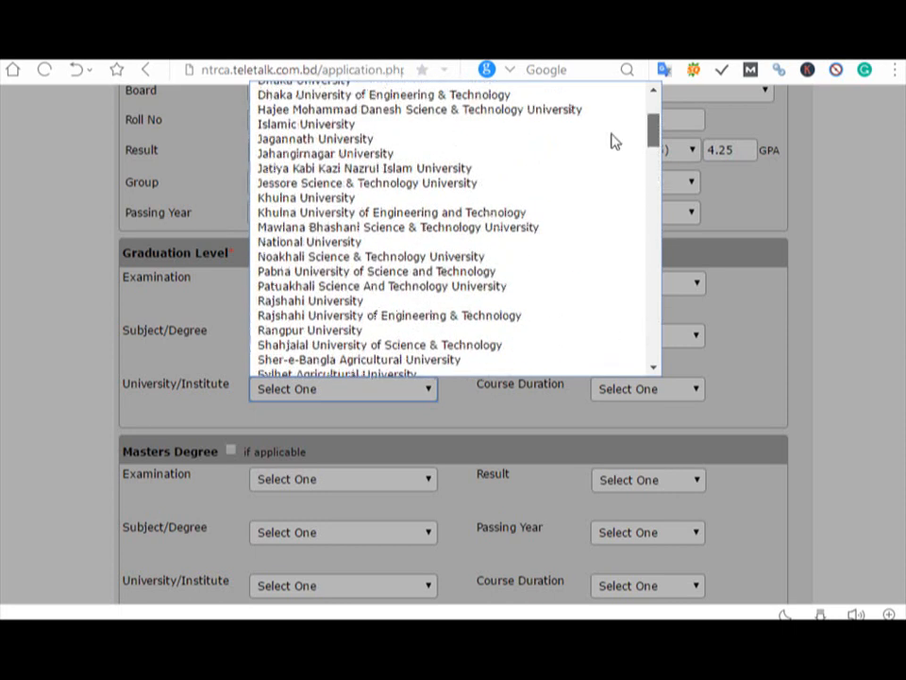
click(317, 244)
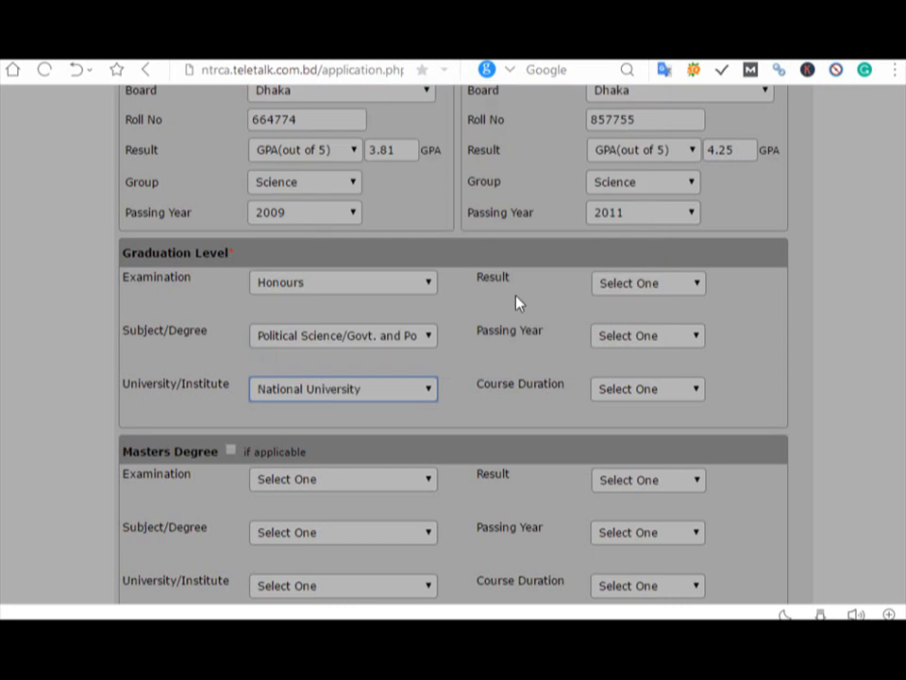
Step: Enter CGPA 3.03 out of 4, passing year 2016 and course duration 04 Years
click(661, 293)
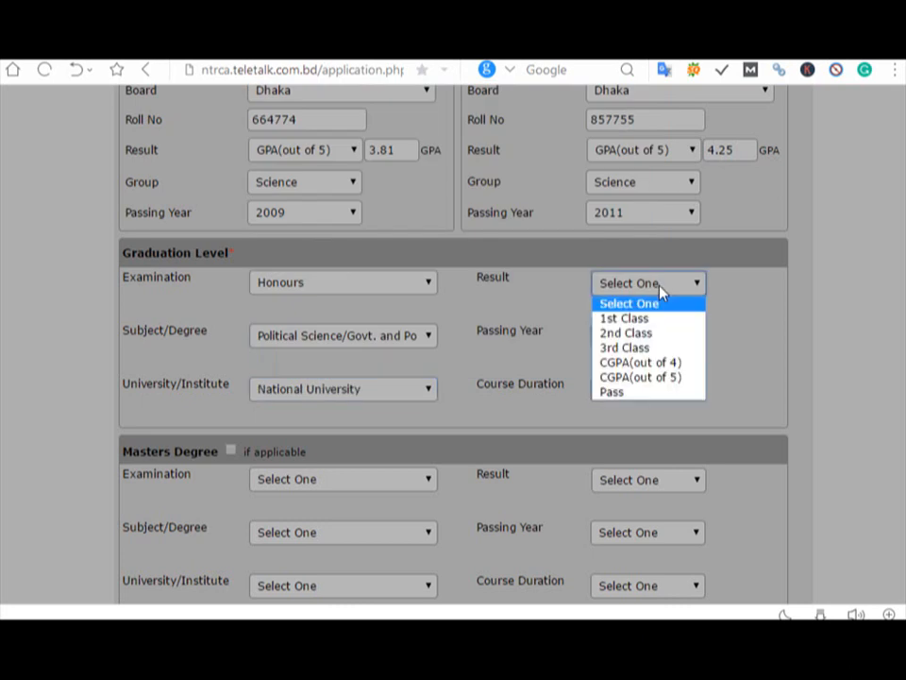
click(667, 363)
click(724, 289)
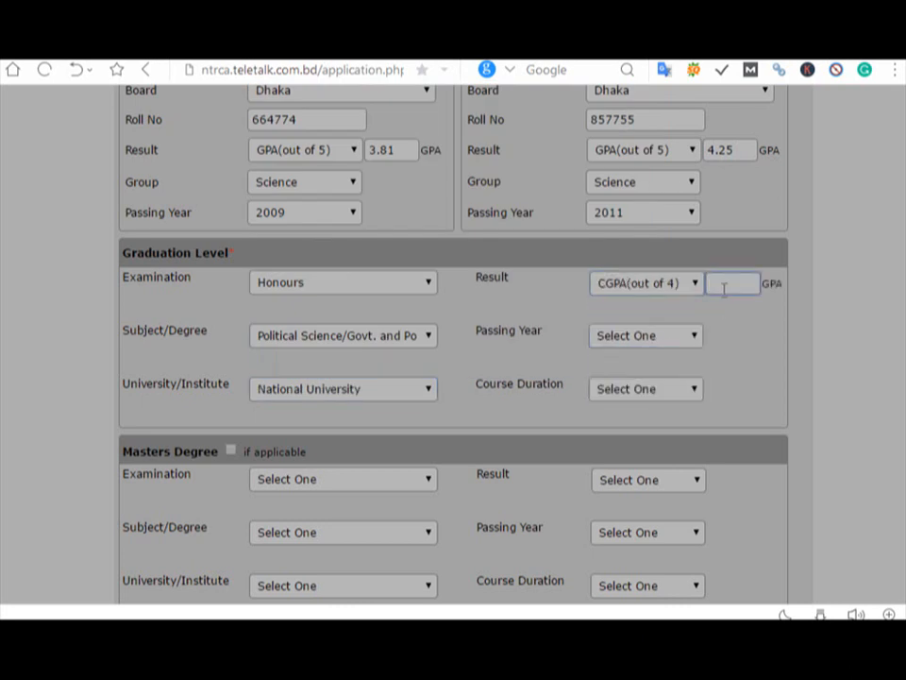
text(3.03)
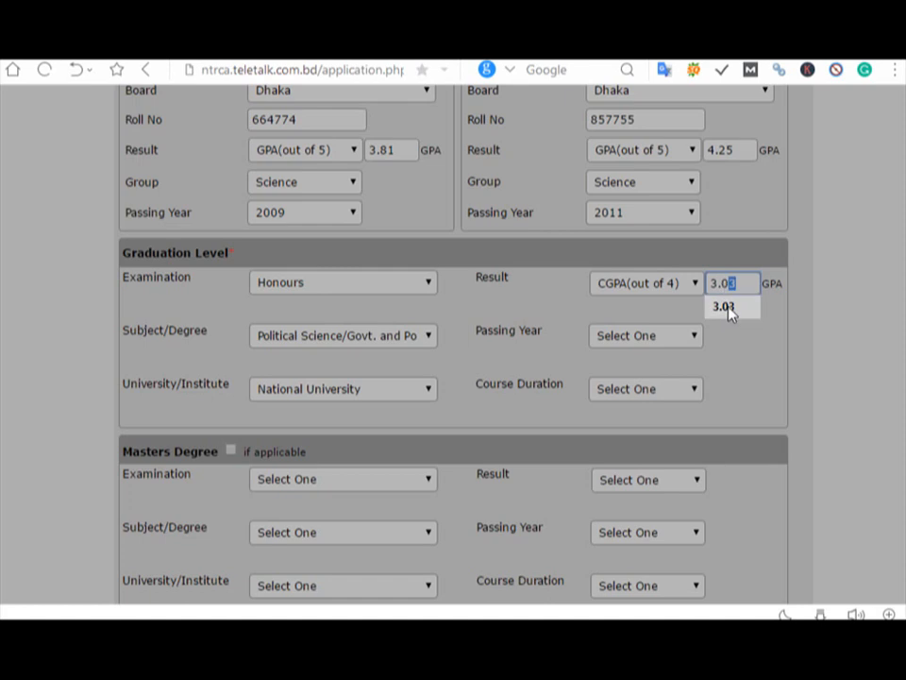
click(730, 312)
click(649, 341)
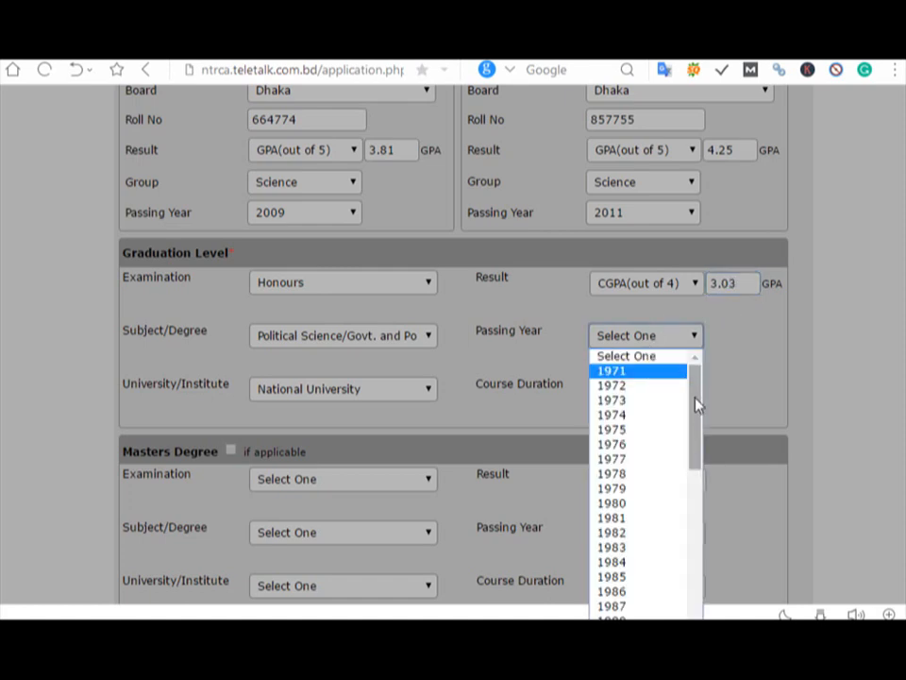
drag(698, 401, 684, 563)
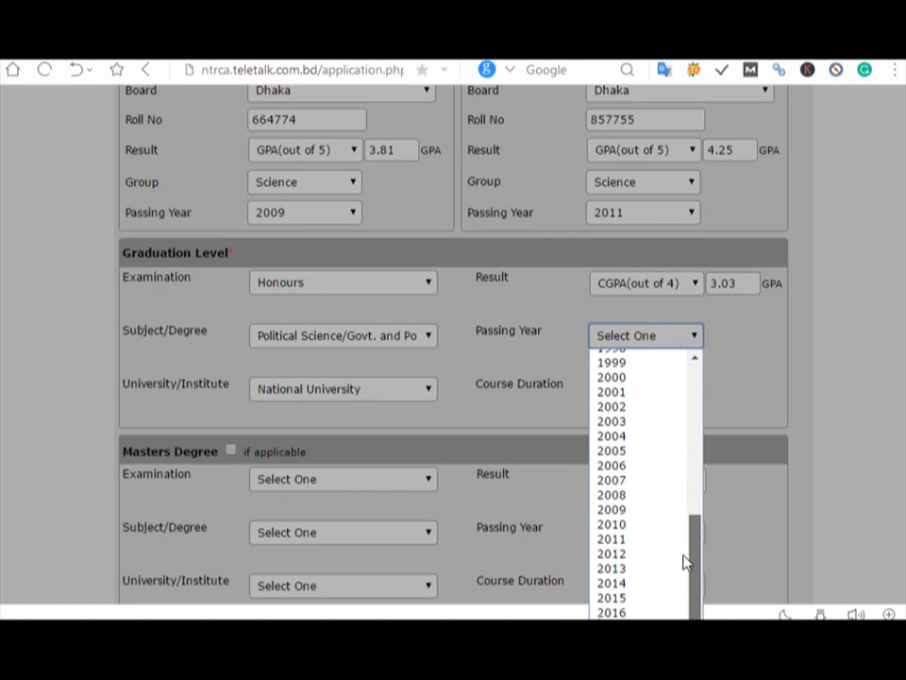
click(658, 604)
click(642, 388)
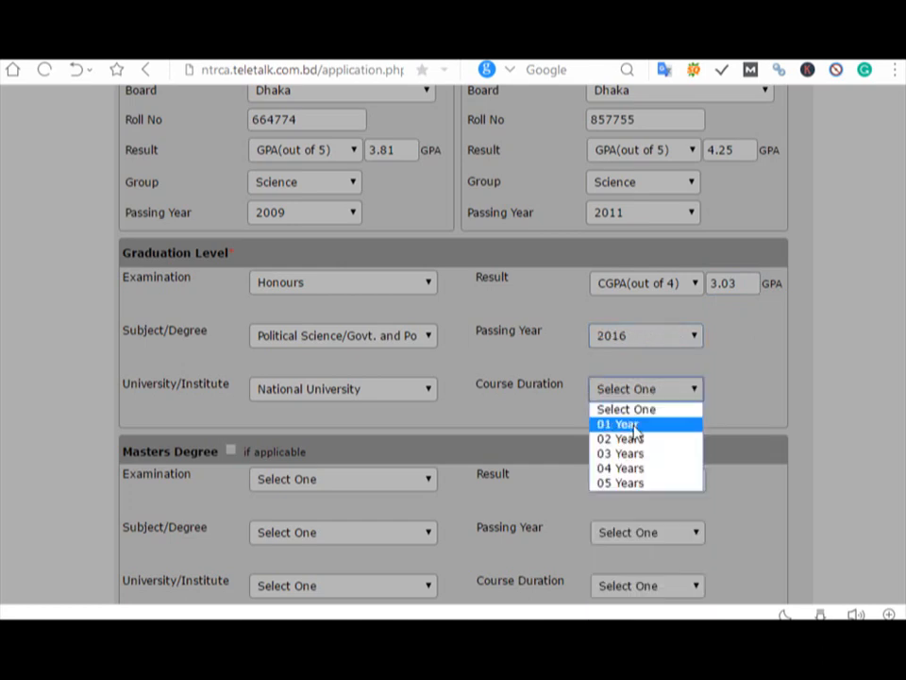
click(651, 469)
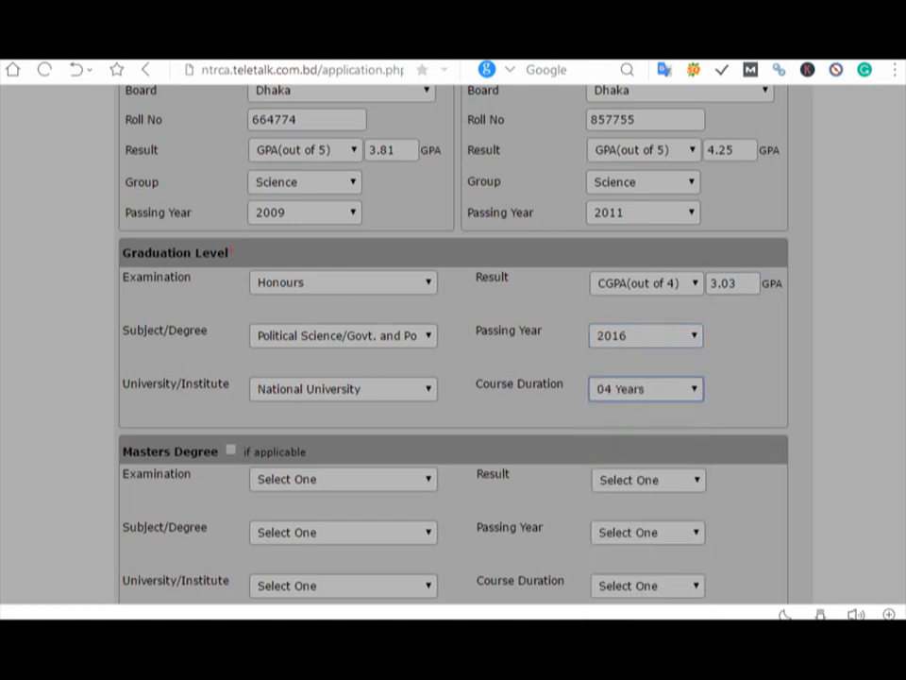
scroll(453, 340, down, 3)
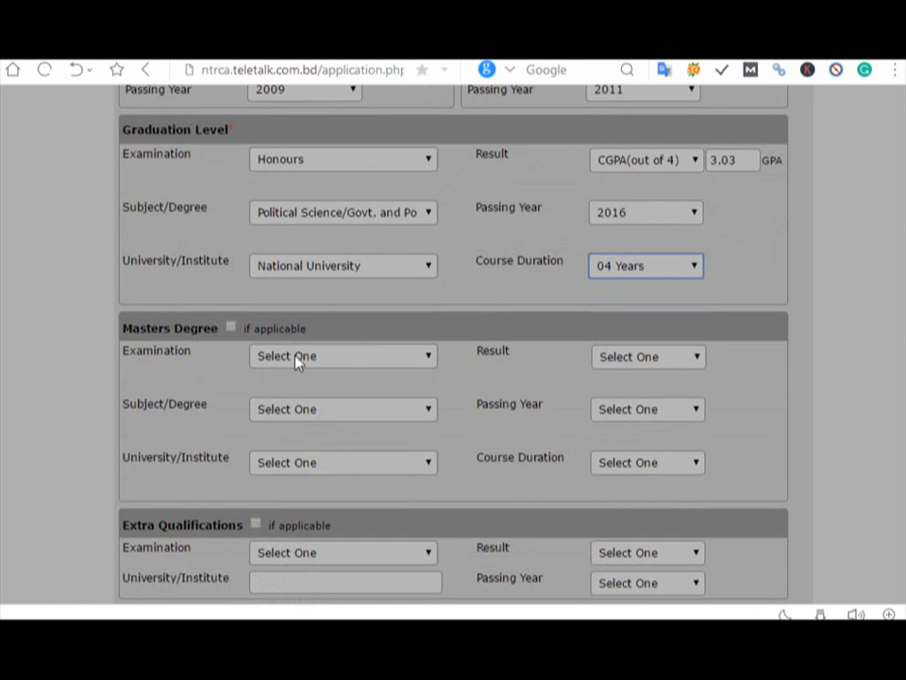
Step: Select Rangpur as the exam centre
scroll(297, 362, down, 3)
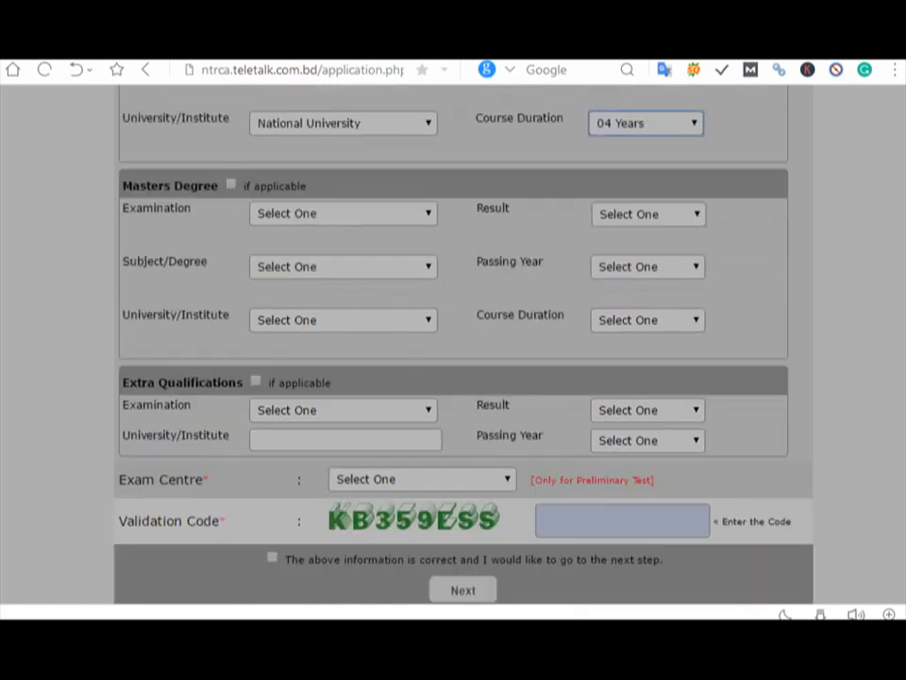
scroll(297, 362, down, 1)
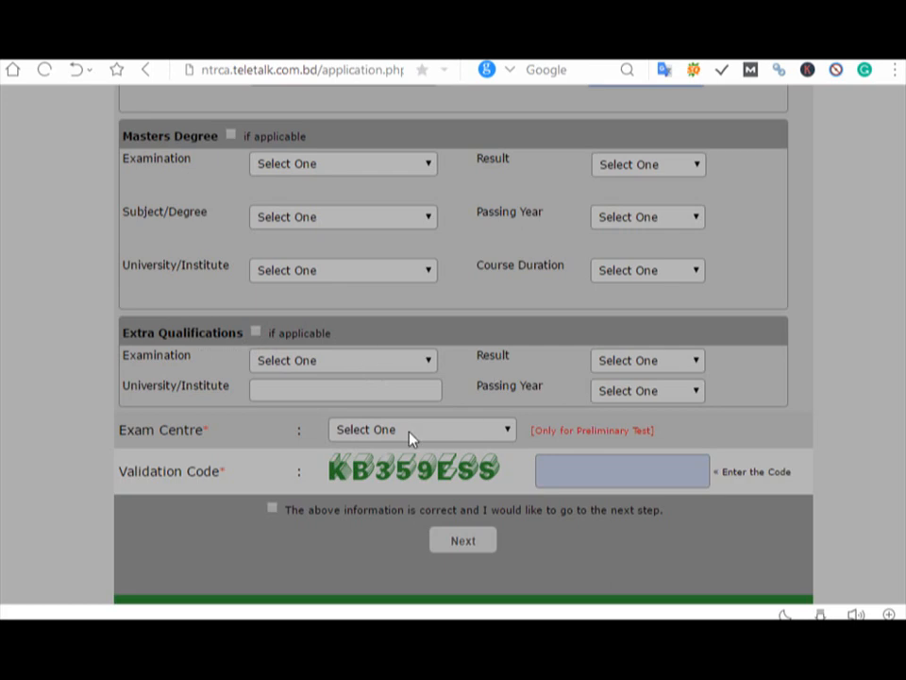
click(374, 441)
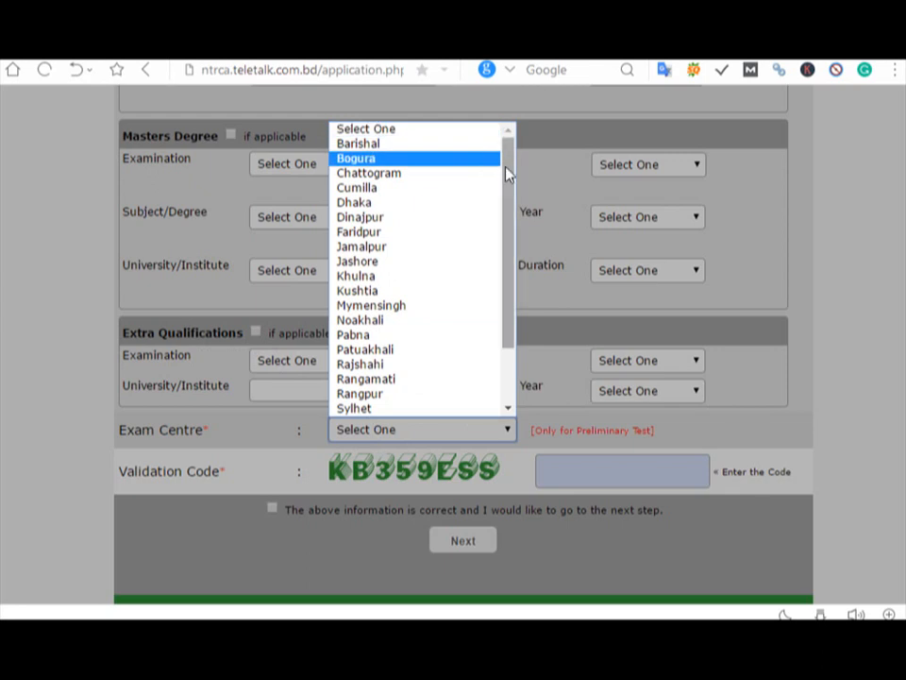
scroll(500, 218, down, 2)
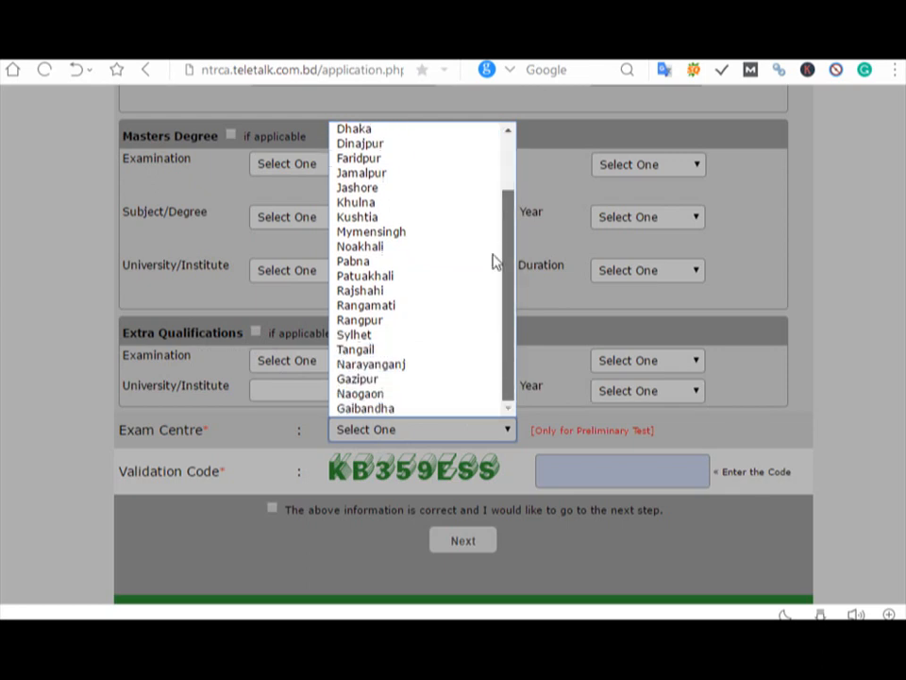
click(397, 323)
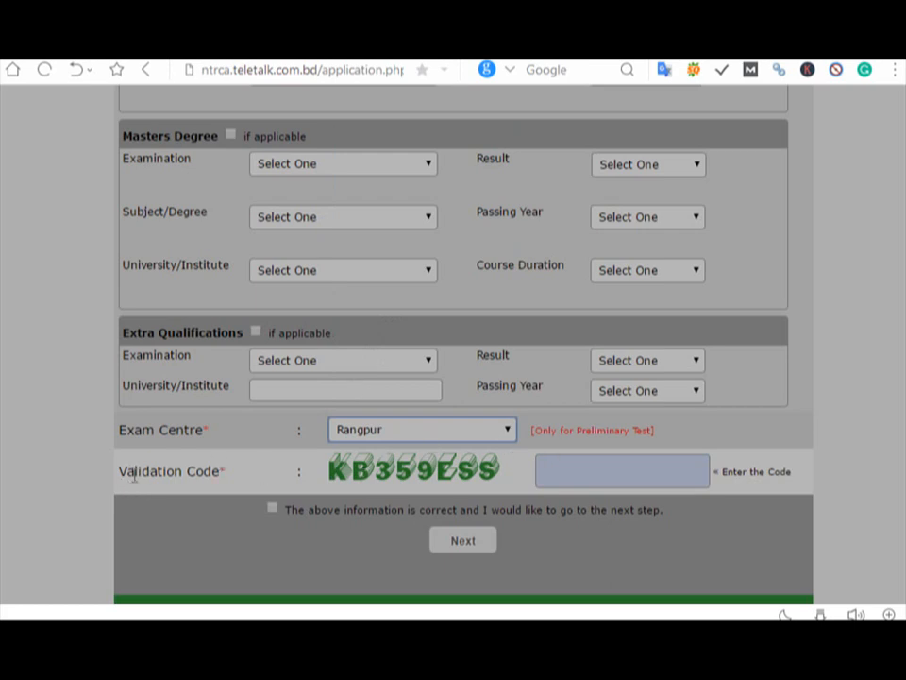
Step: Enter the captcha validation code, confirm the information is correct and continue to the preview
click(539, 472)
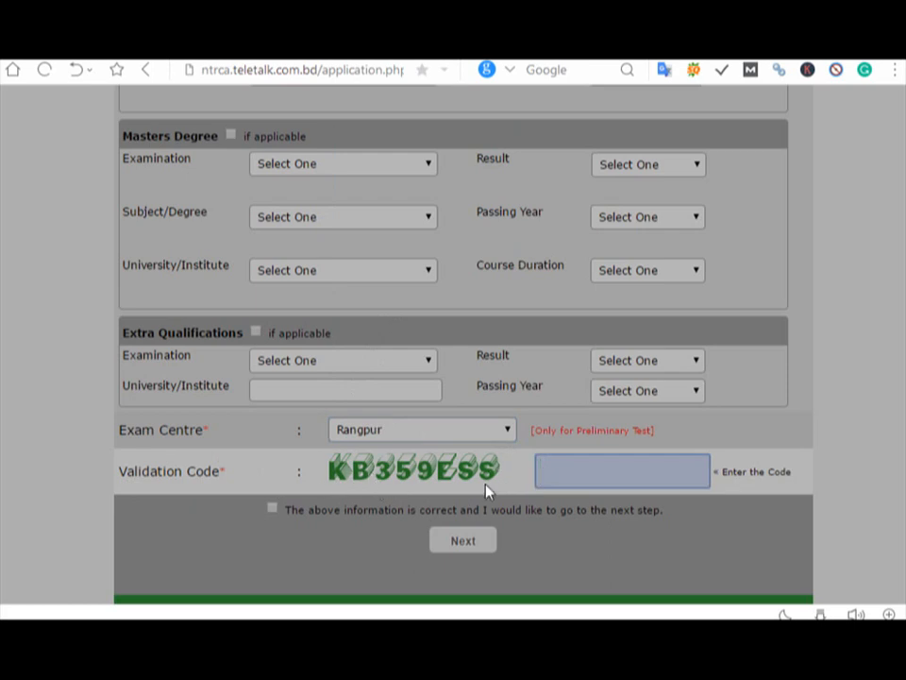
click(562, 481)
text(KB359ESS)
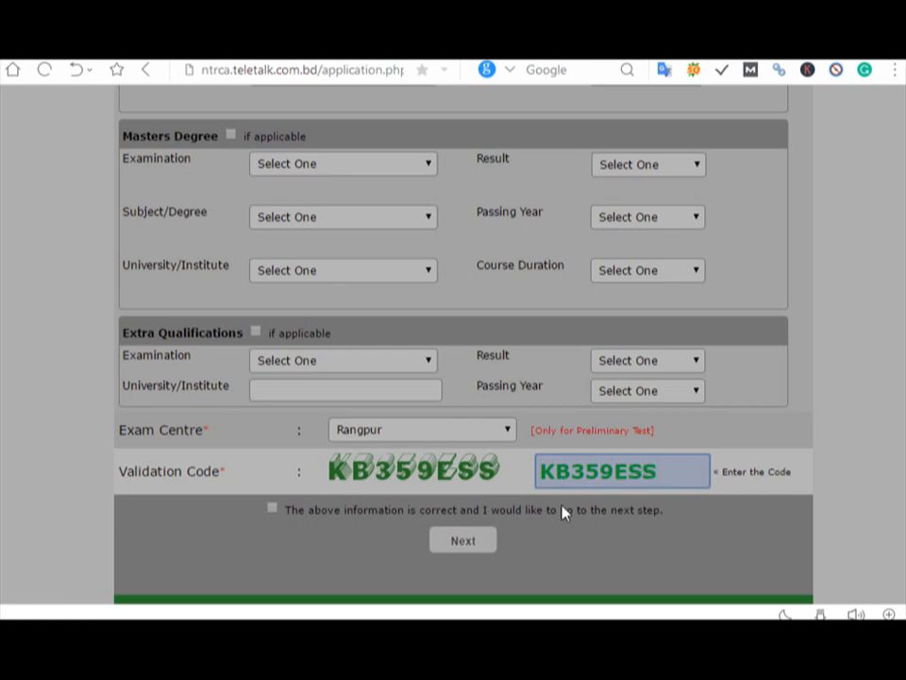
click(274, 510)
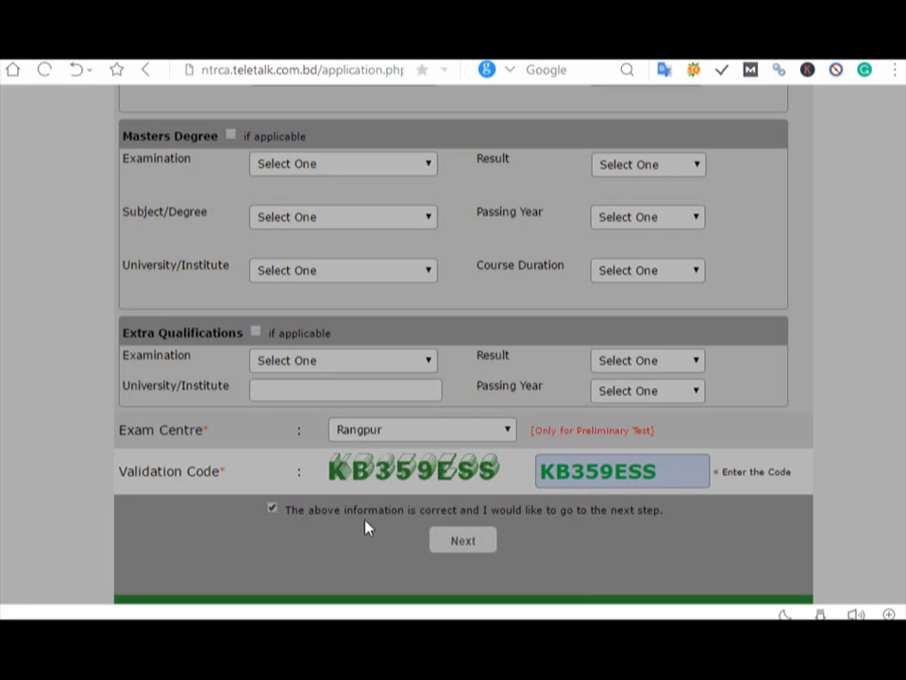
click(443, 543)
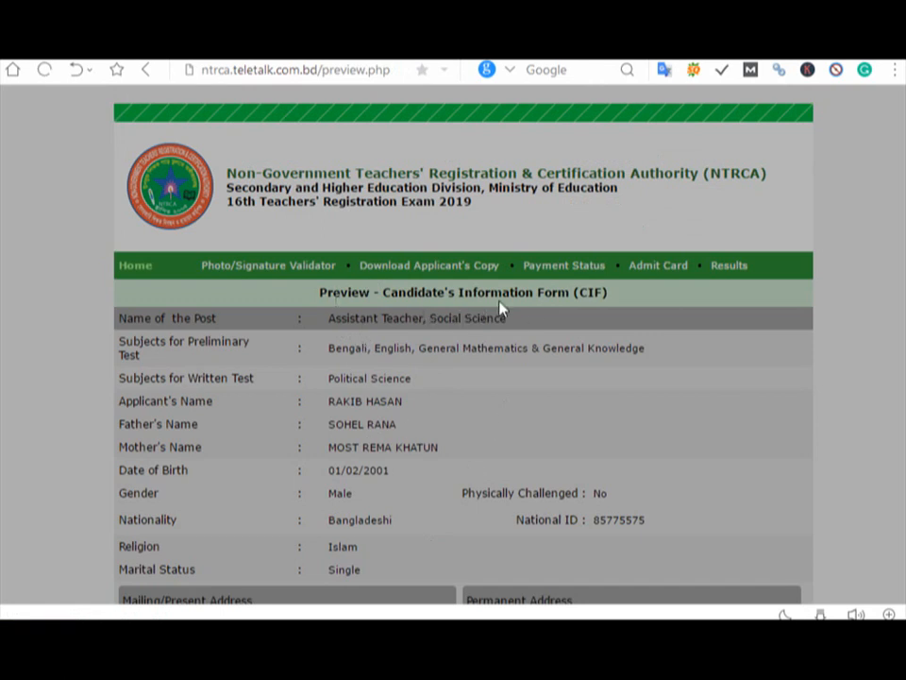
Step: Attach My Pic signature.jpg as the applicant's photo
scroll(463, 359, down, 5)
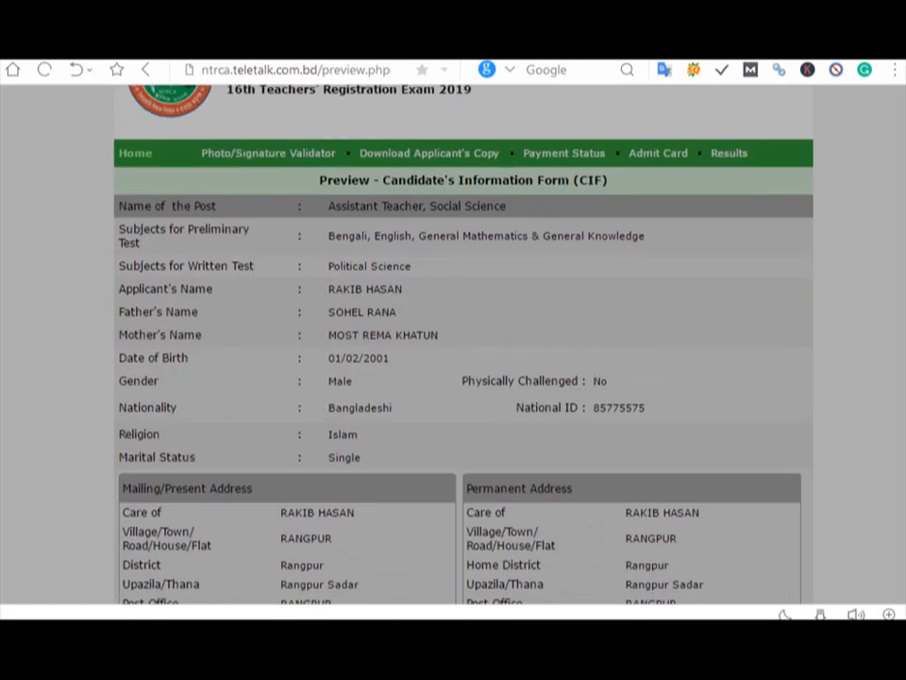
scroll(888, 415, down, 8)
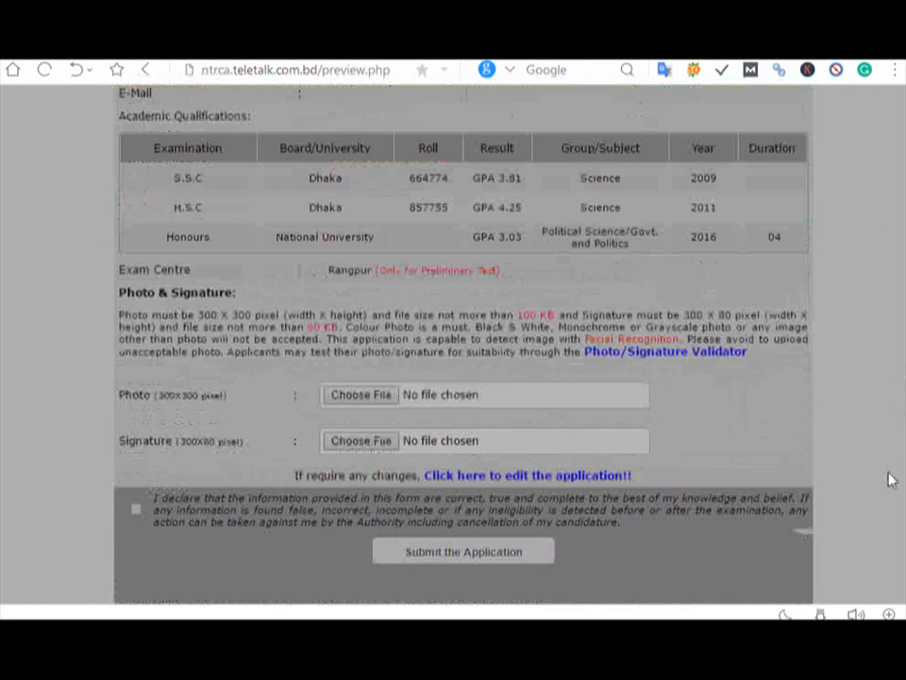
scroll(888, 486, down, 2)
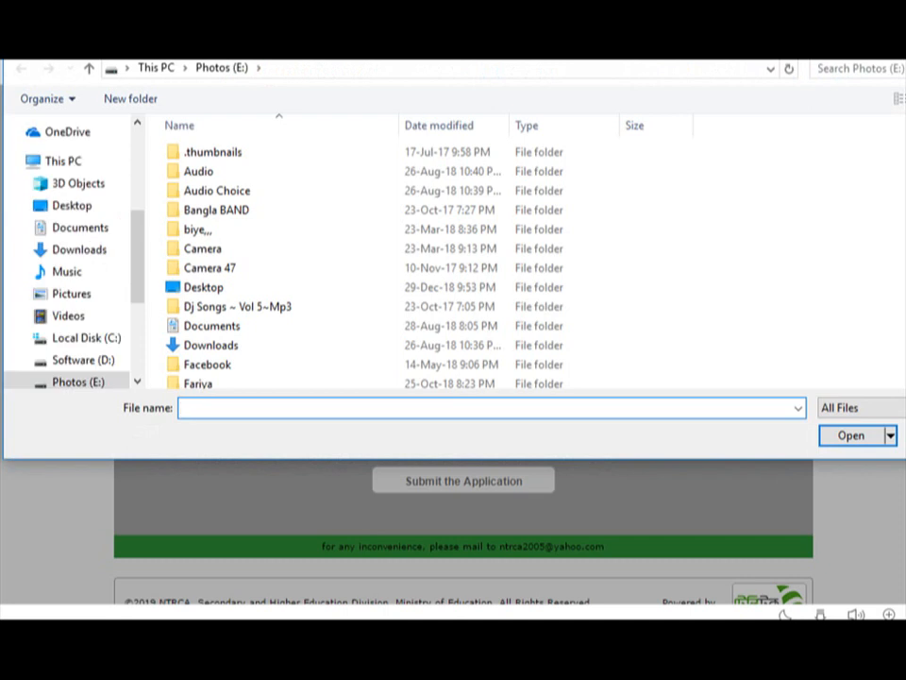
scroll(416, 264, down, 12)
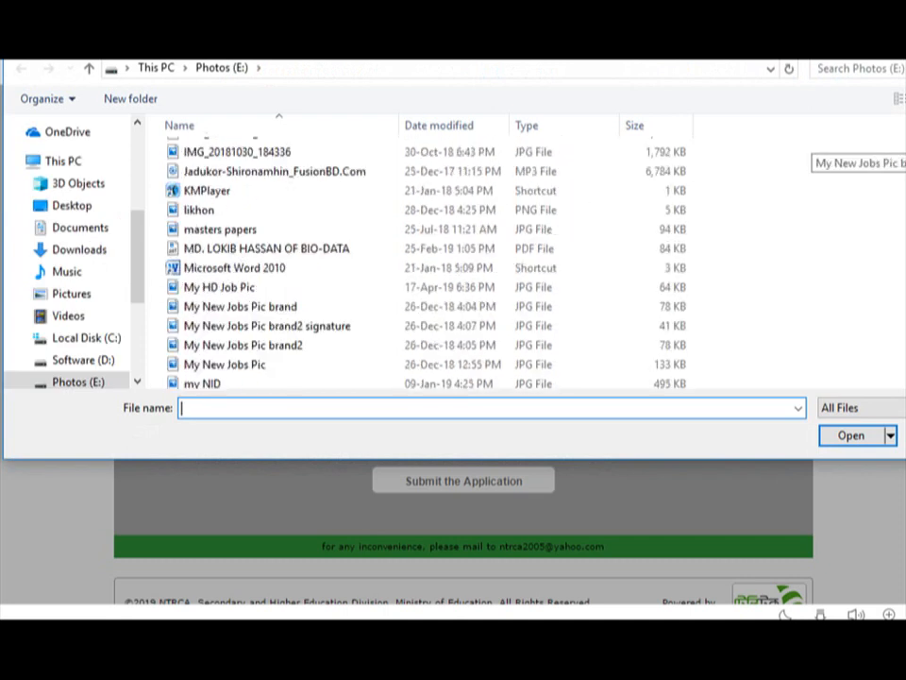
scroll(415, 264, down, 4)
scroll(416, 265, up, 2)
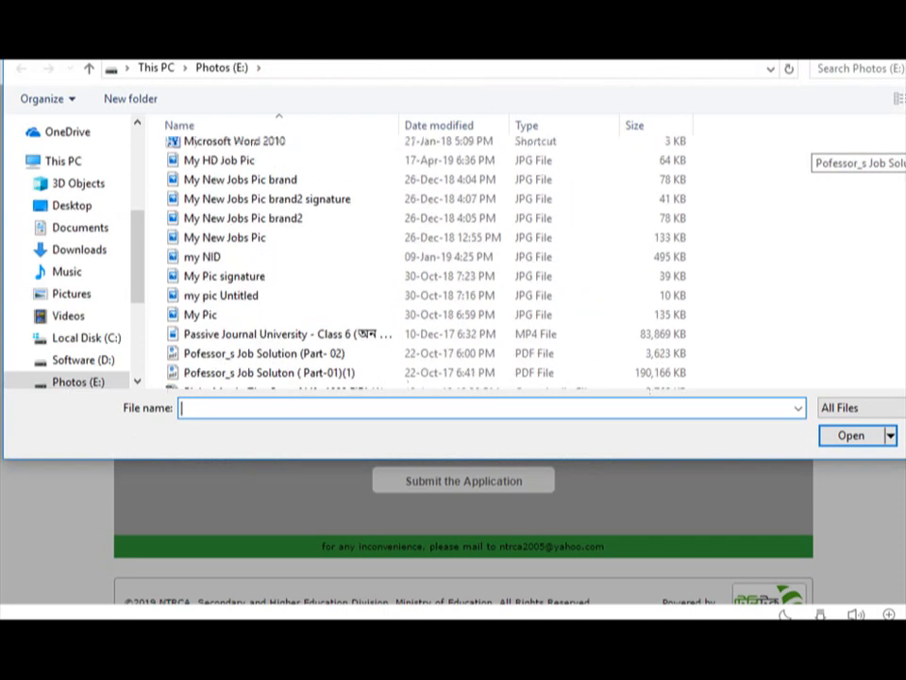
double_click(461, 279)
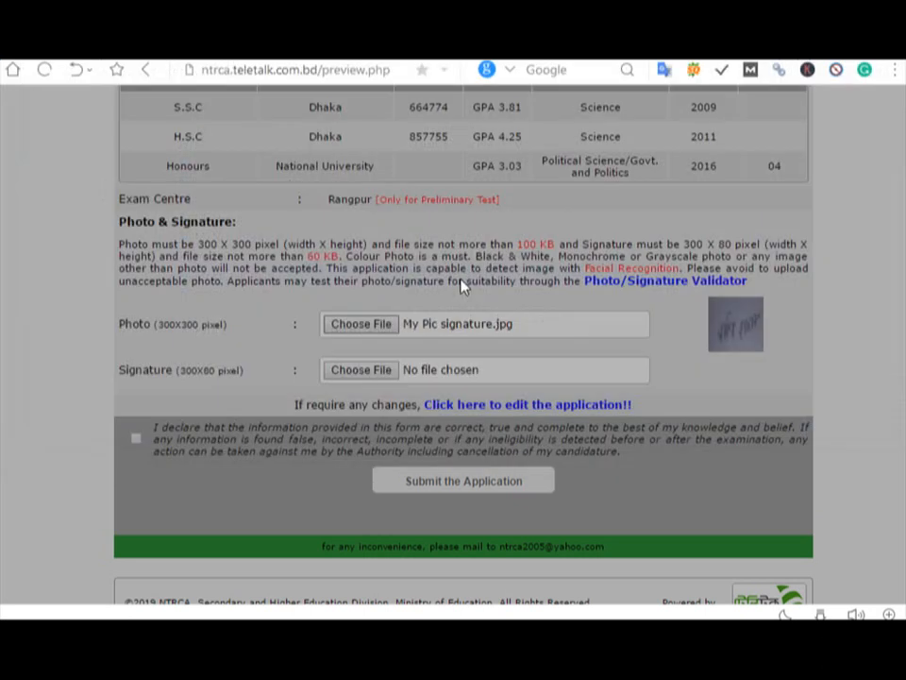
Step: Attach My Pic signature.jpg as the signature, accept the declaration and submit the application
click(387, 374)
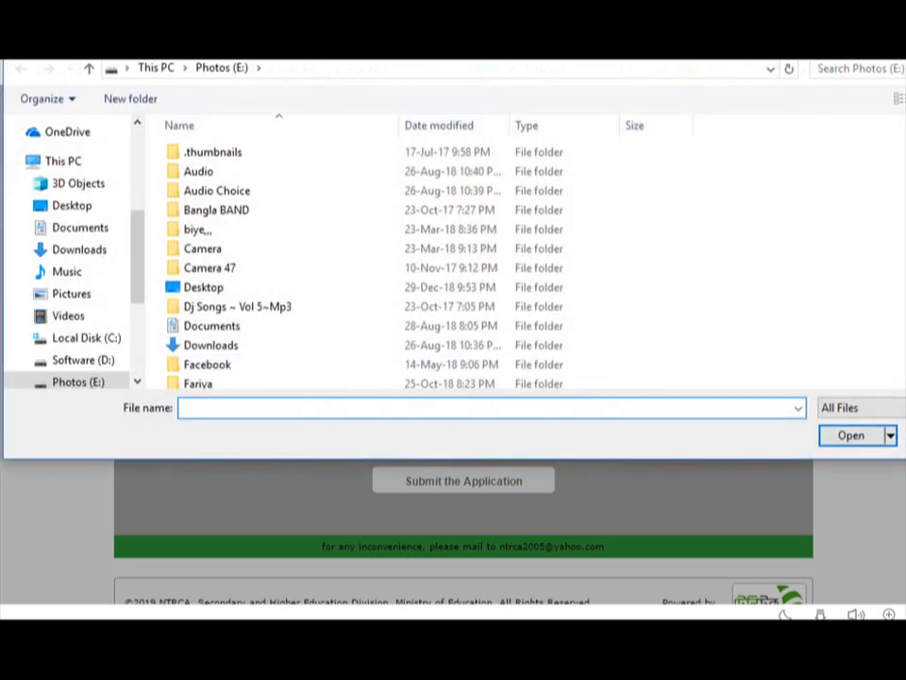
scroll(831, 155, down, 10)
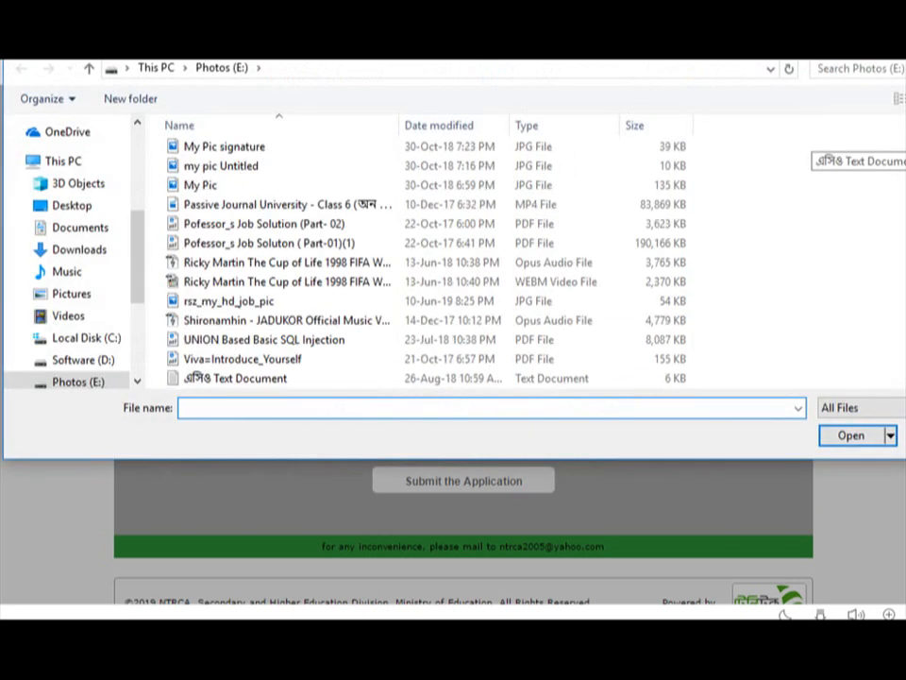
double_click(413, 151)
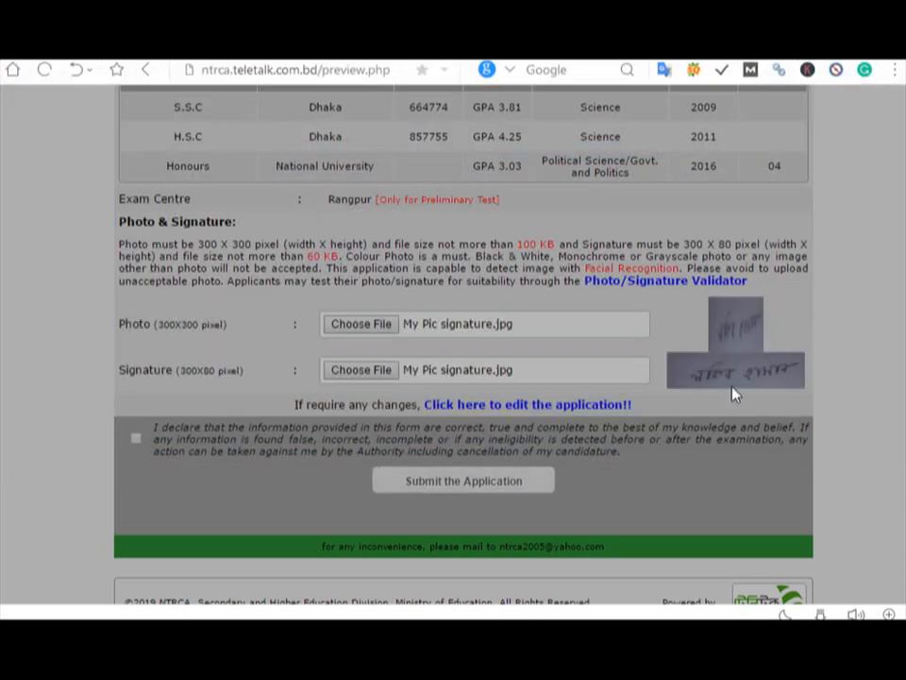
click(135, 440)
click(421, 483)
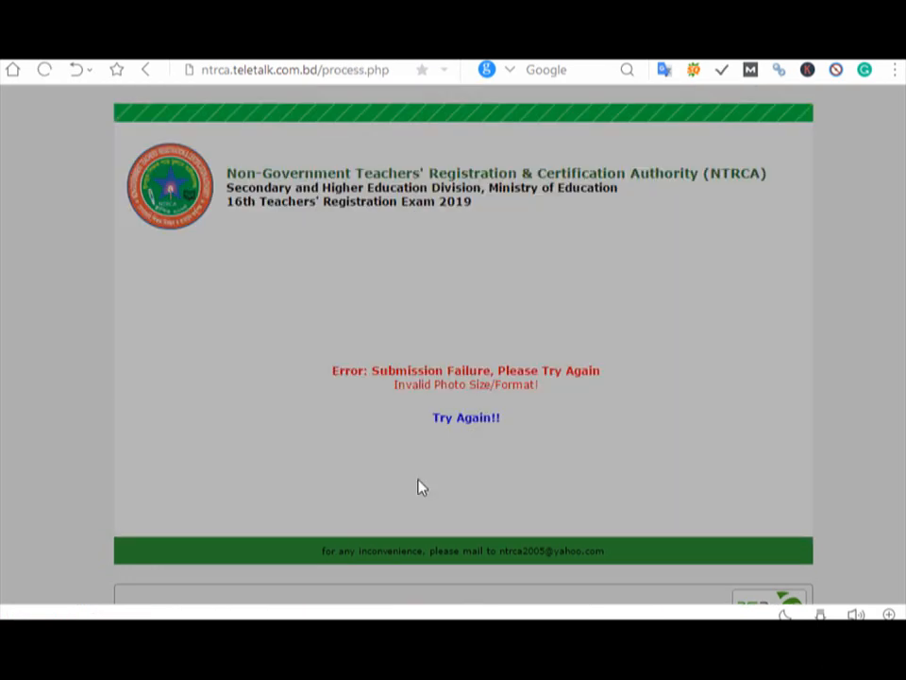
Step: Use Try Again!! to return to the filled form and send it on with Next
click(472, 420)
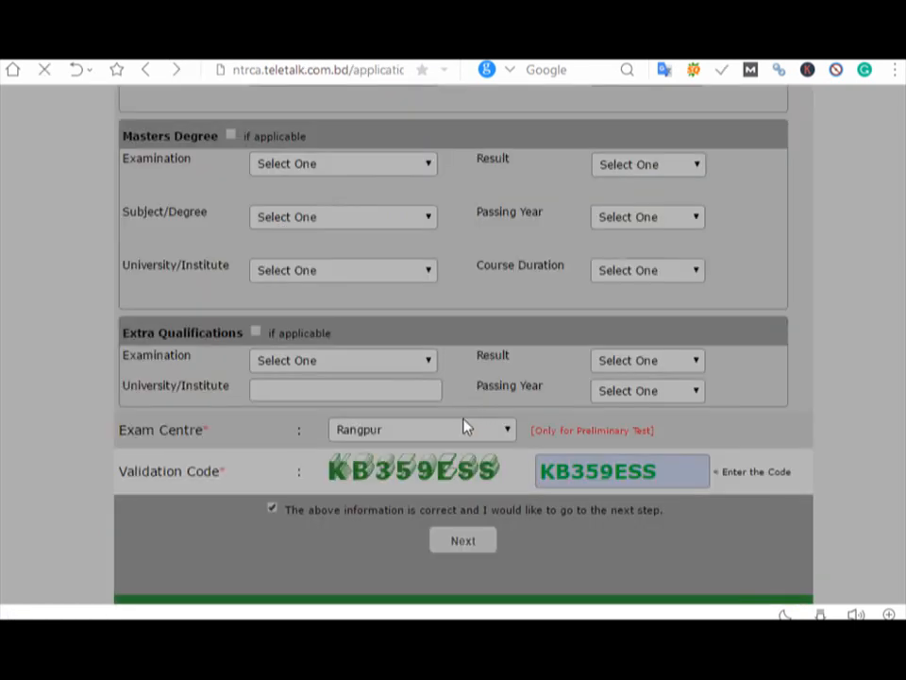
click(473, 549)
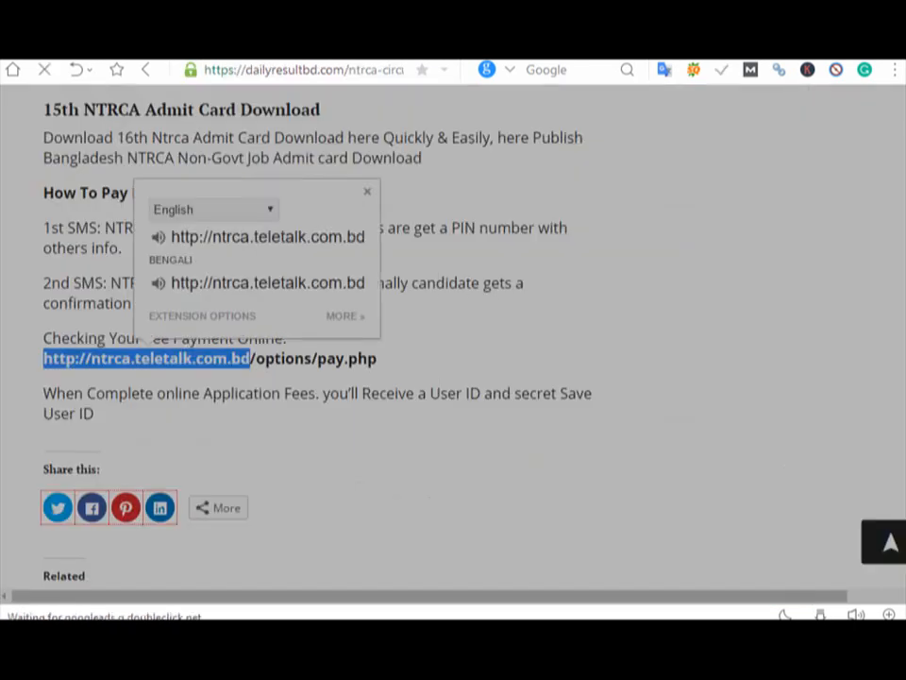
click(700, 321)
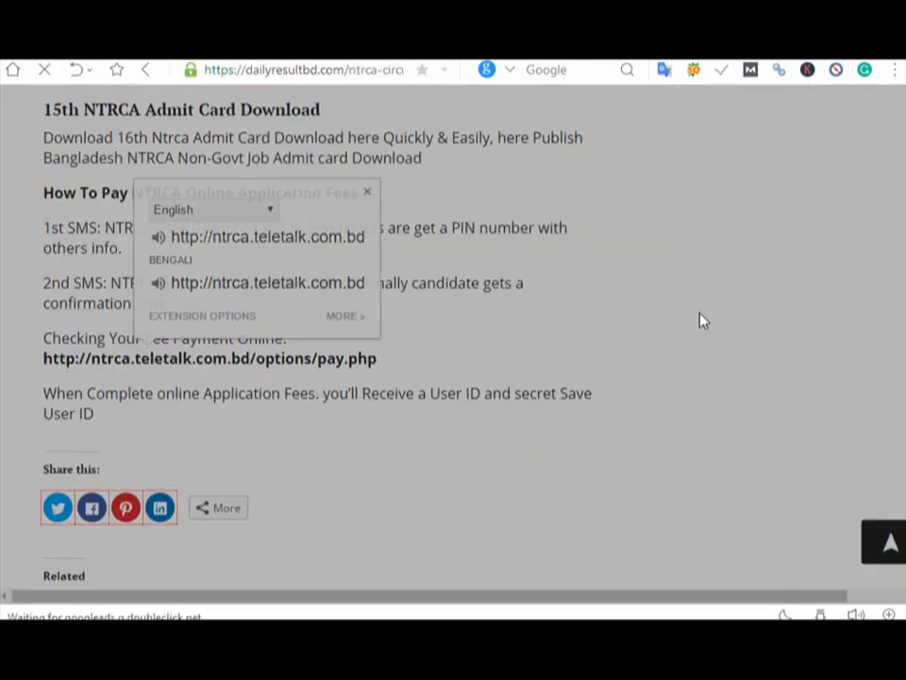
scroll(453, 339, up, 15)
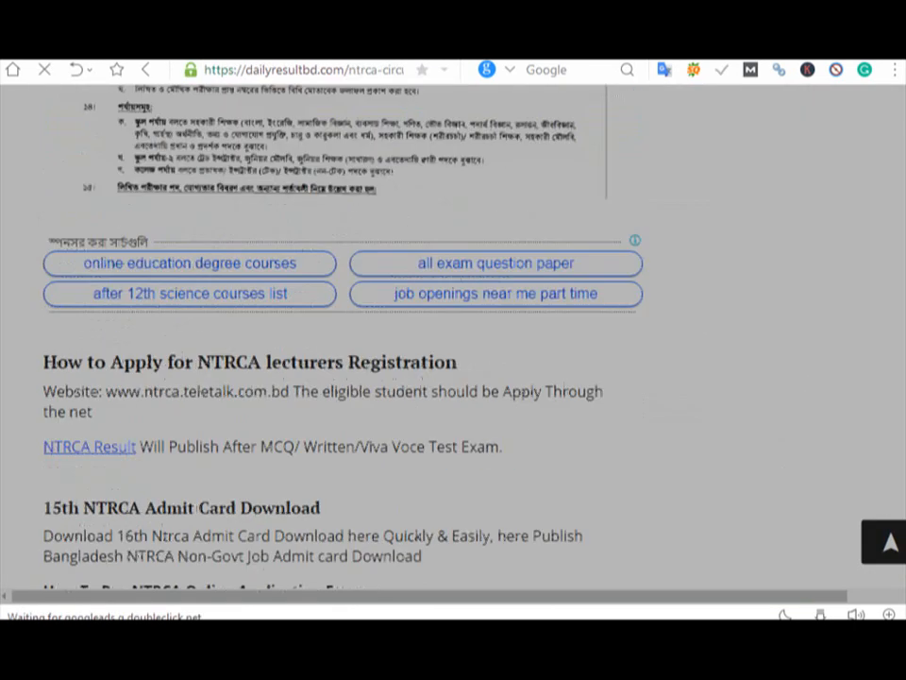
scroll(92, 340, up, 10)
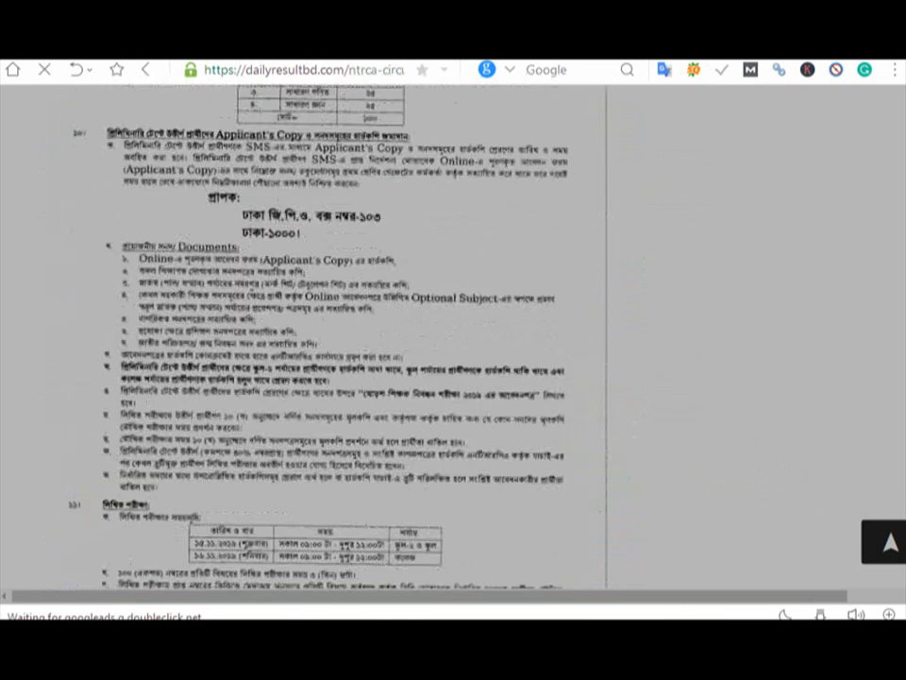
scroll(93, 340, up, 10)
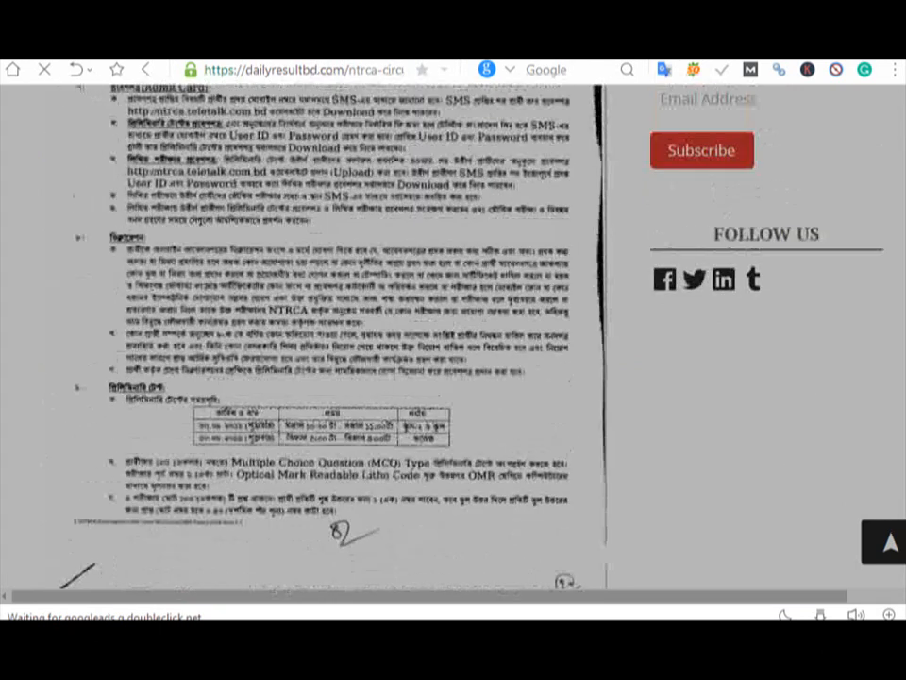
scroll(176, 326, up, 3)
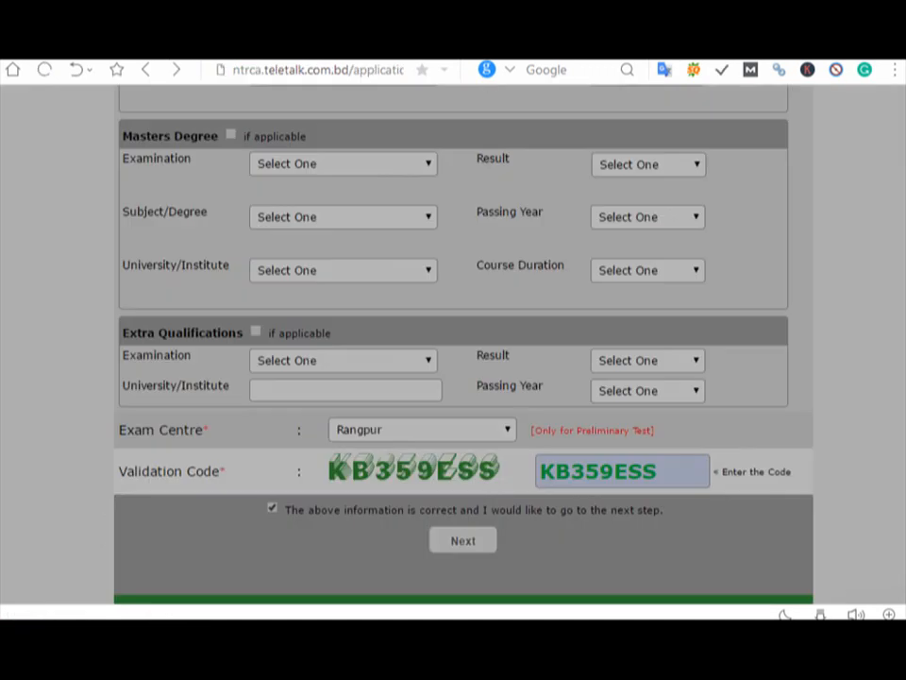
Step: Go to the Payment Status page and reload it, leaving the User ID field empty for entry
scroll(463, 340, up, 15)
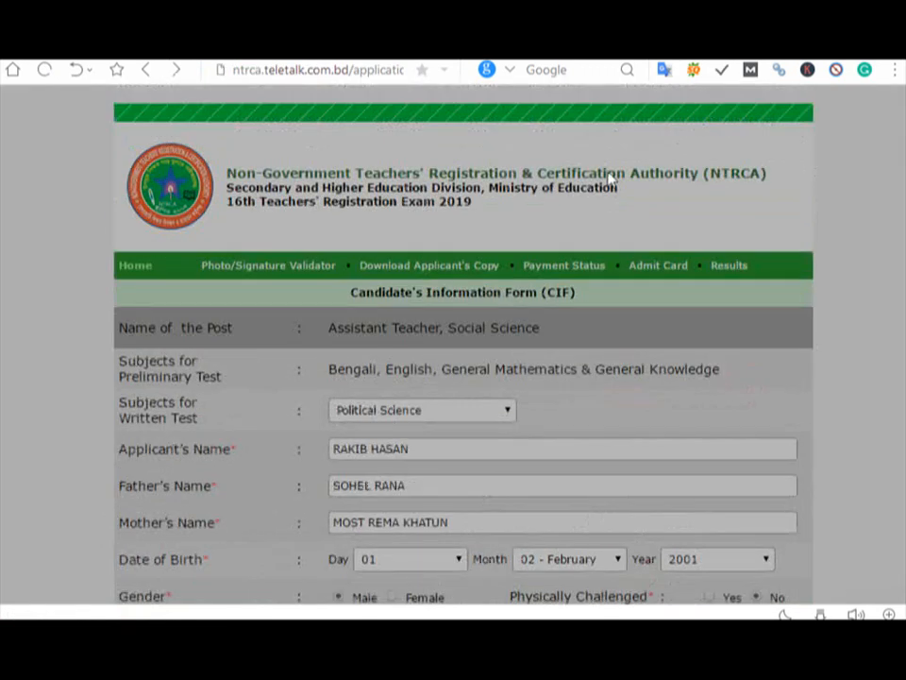
click(572, 275)
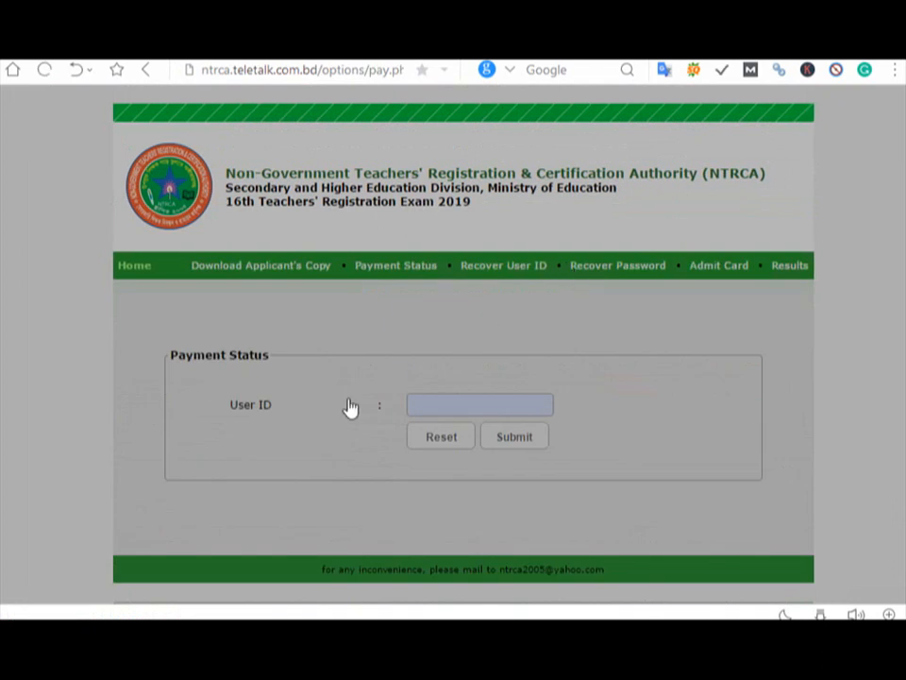
click(451, 414)
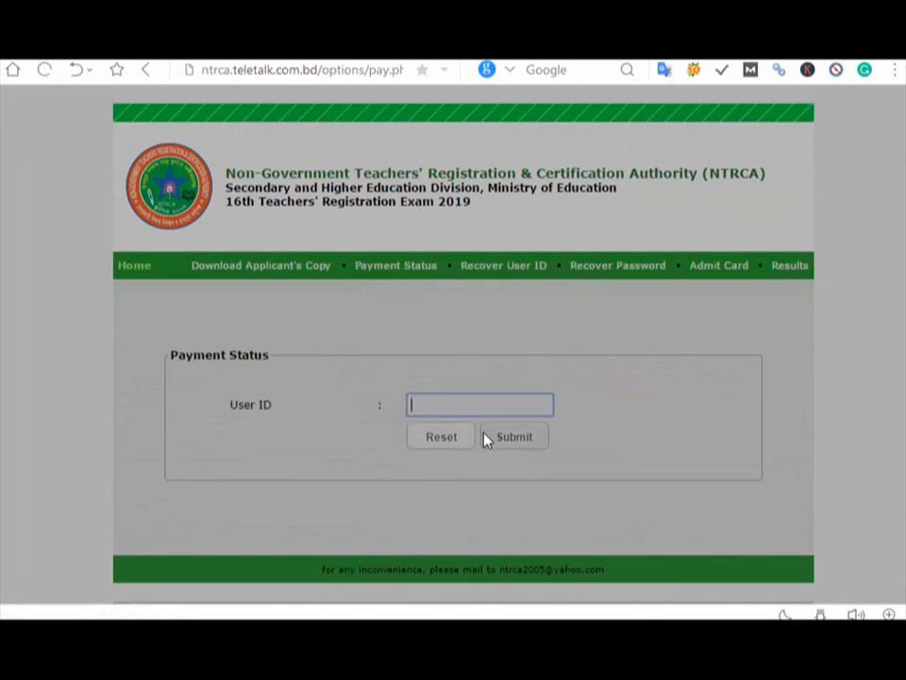
click(397, 270)
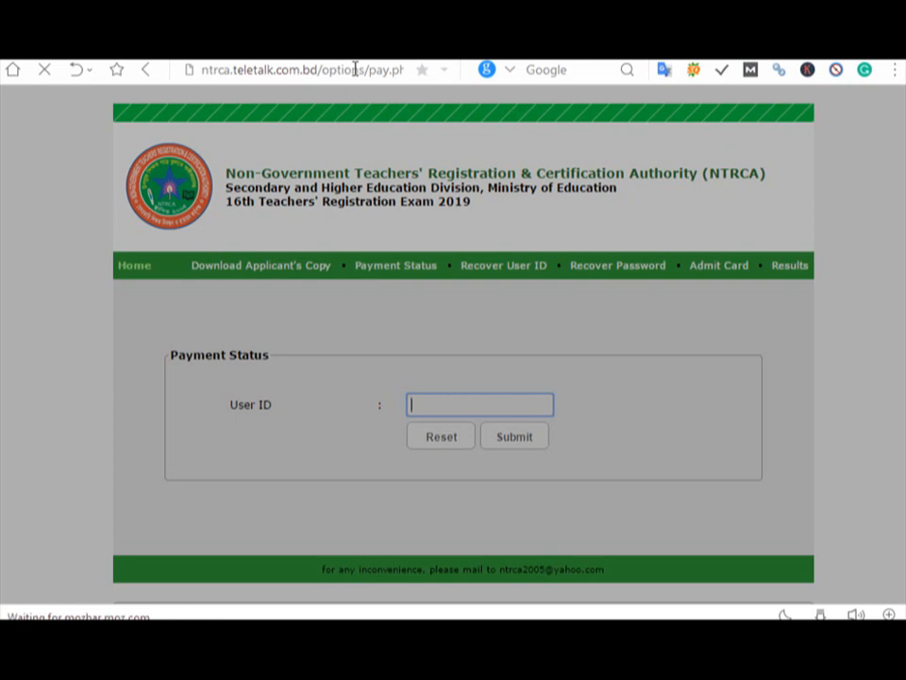